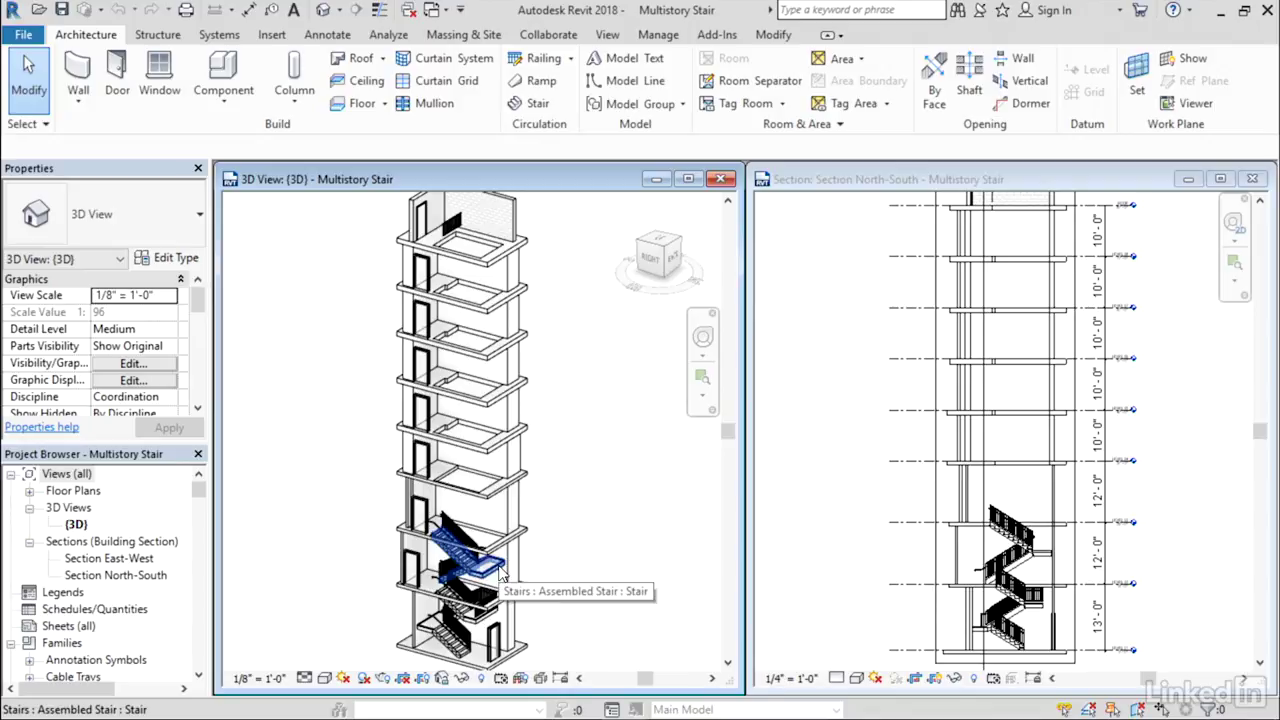
Select the assembled LEVEL 02–03 stair in the 3D view.
left_click(503, 573)
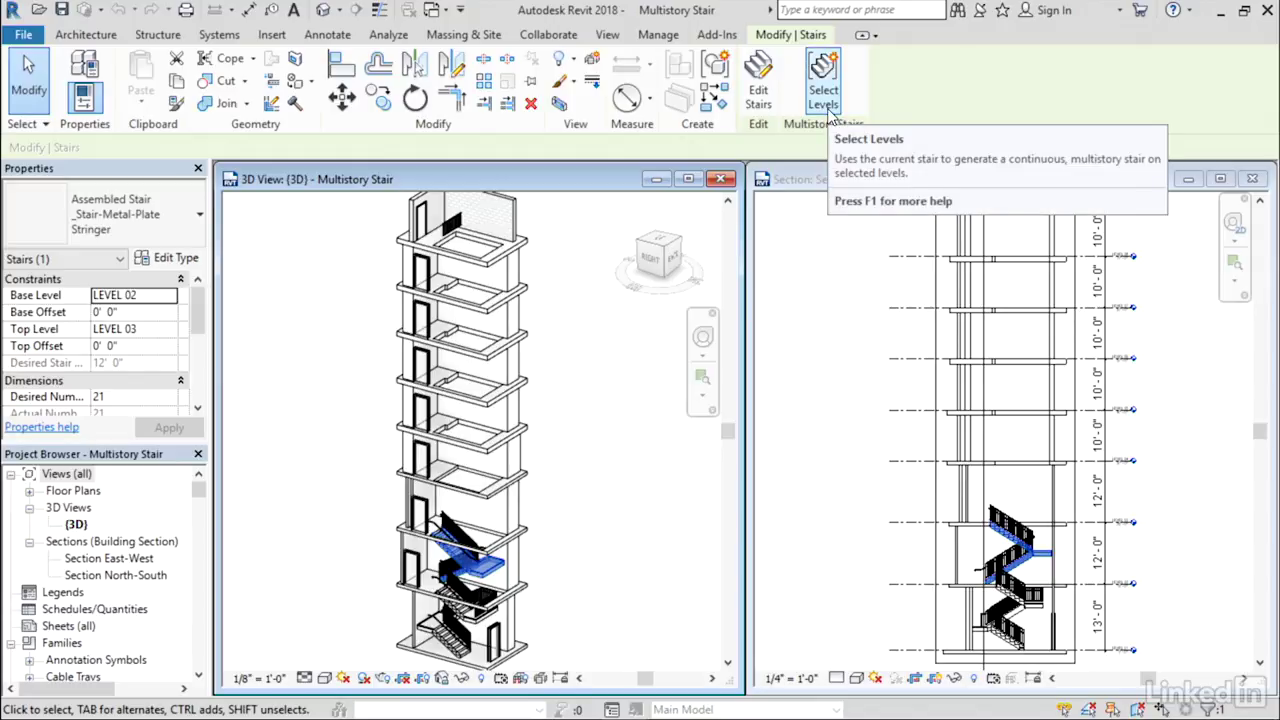
Start Select Levels for the stair and open the Section North-South view for level picking.
left_click(825, 100)
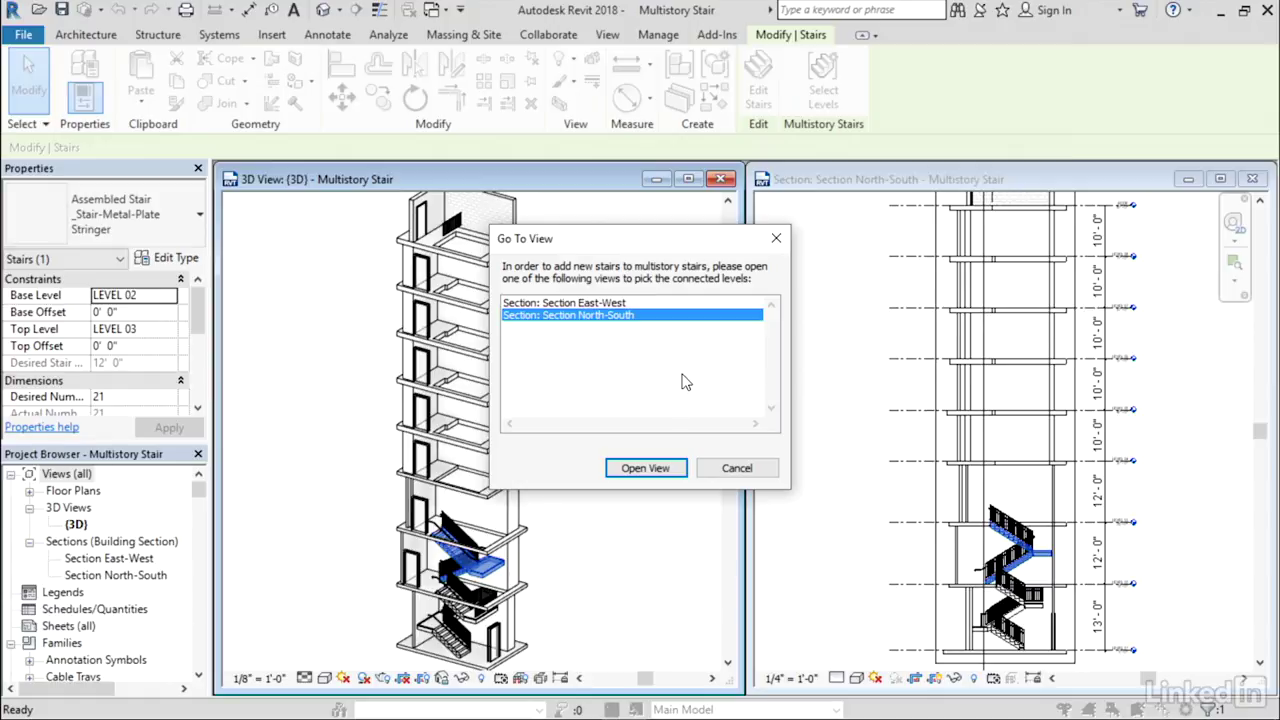
left_click(674, 468)
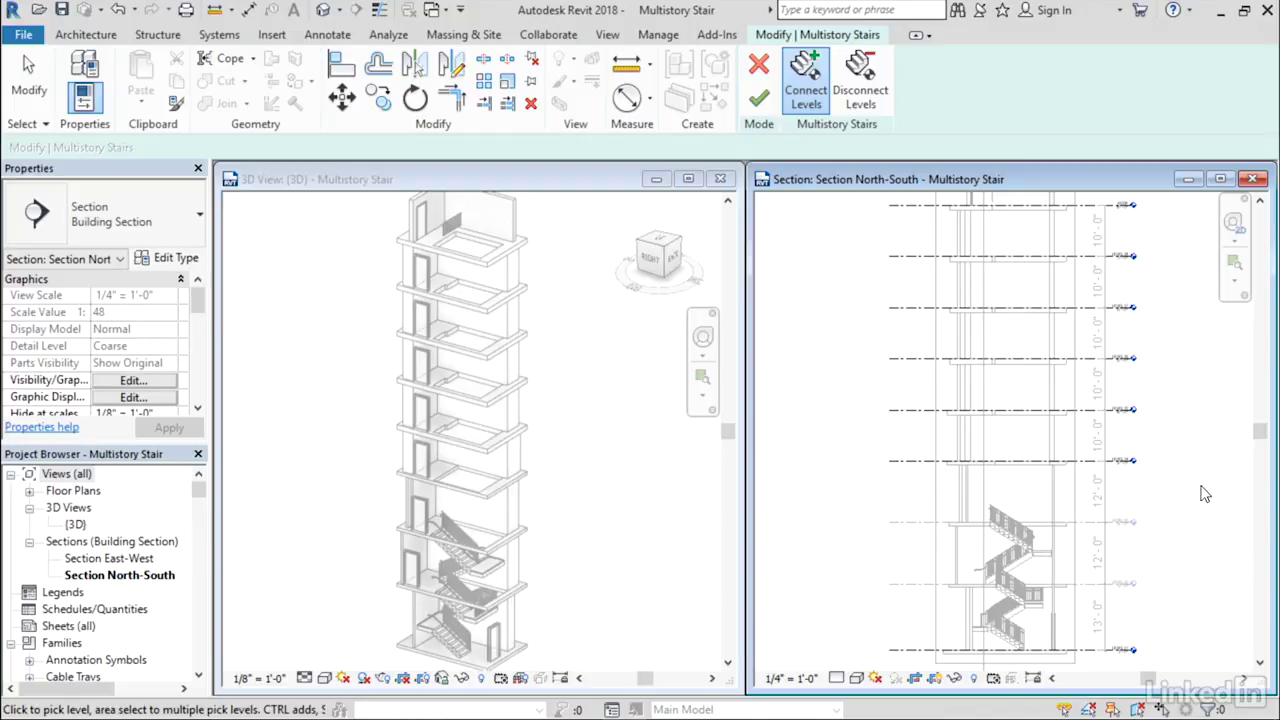
Window-select the upper level lines, add the remaining level, and finish the multistory stair.
left_click_drag(1203, 487, 1140, 250)
left_click(1122, 652)
left_click(760, 100)
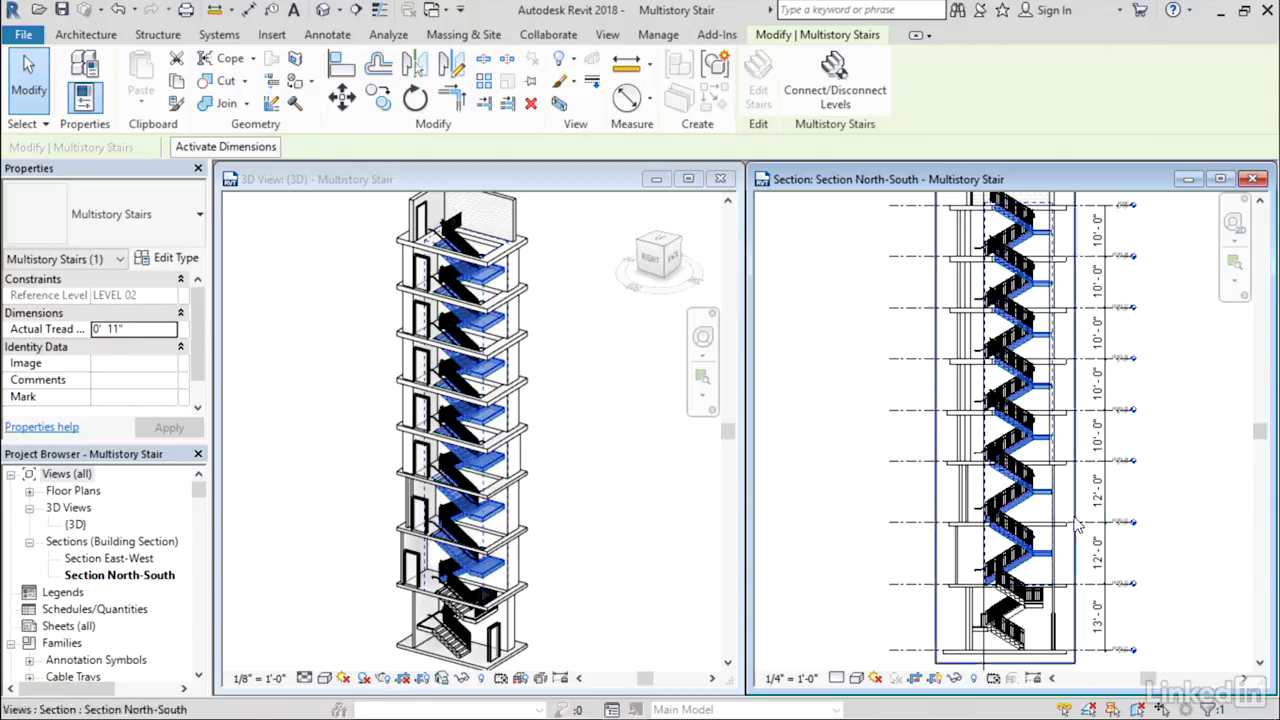
key("Escape")
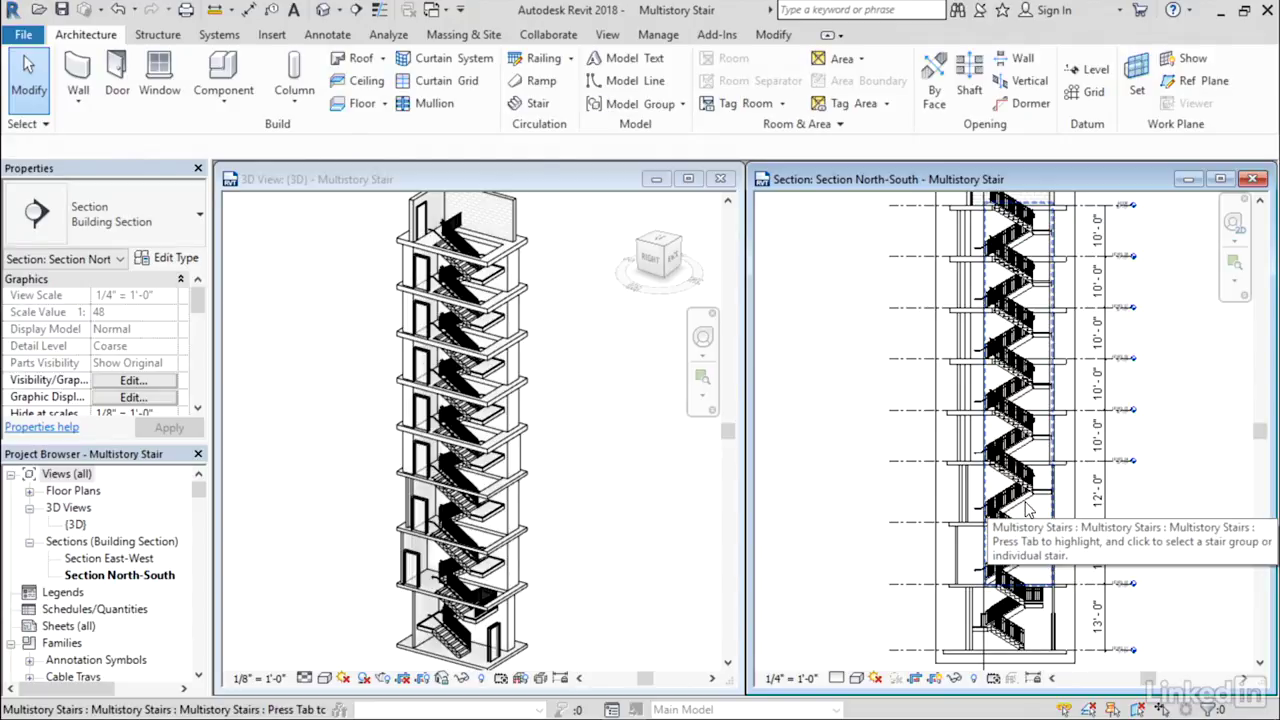
left_click(599, 507)
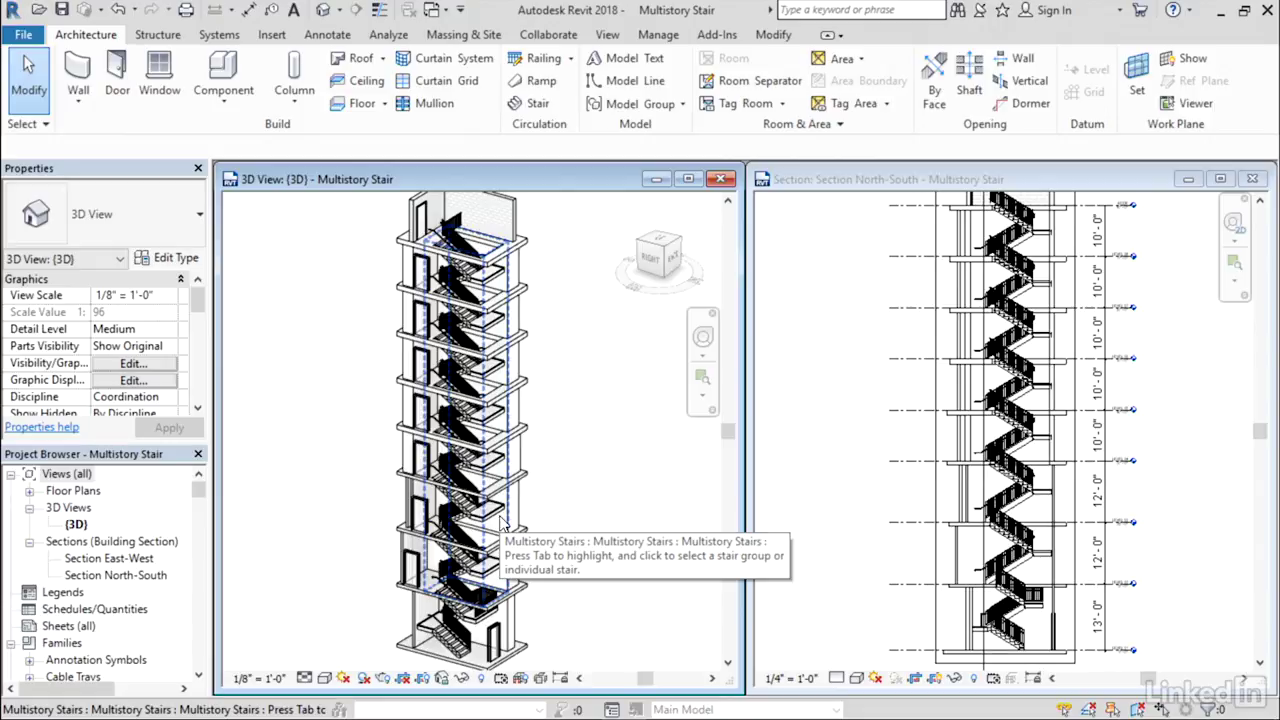
left_click(503, 527)
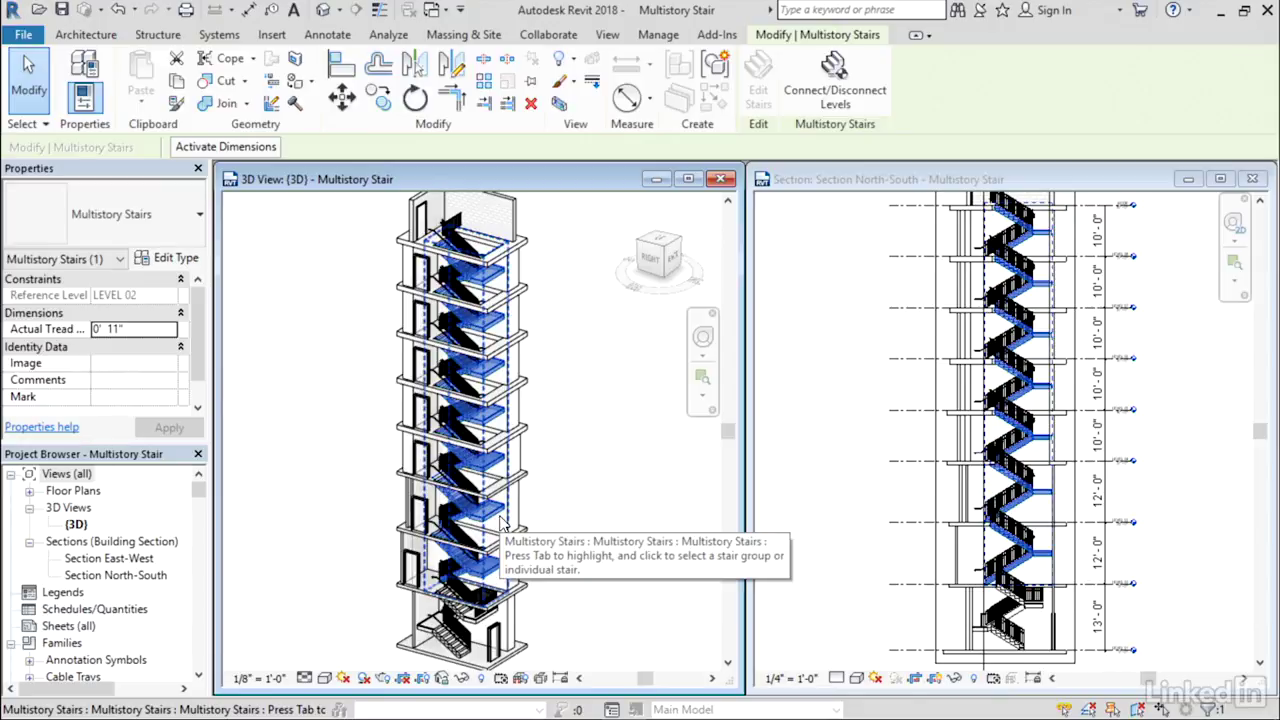
left_click(534, 514)
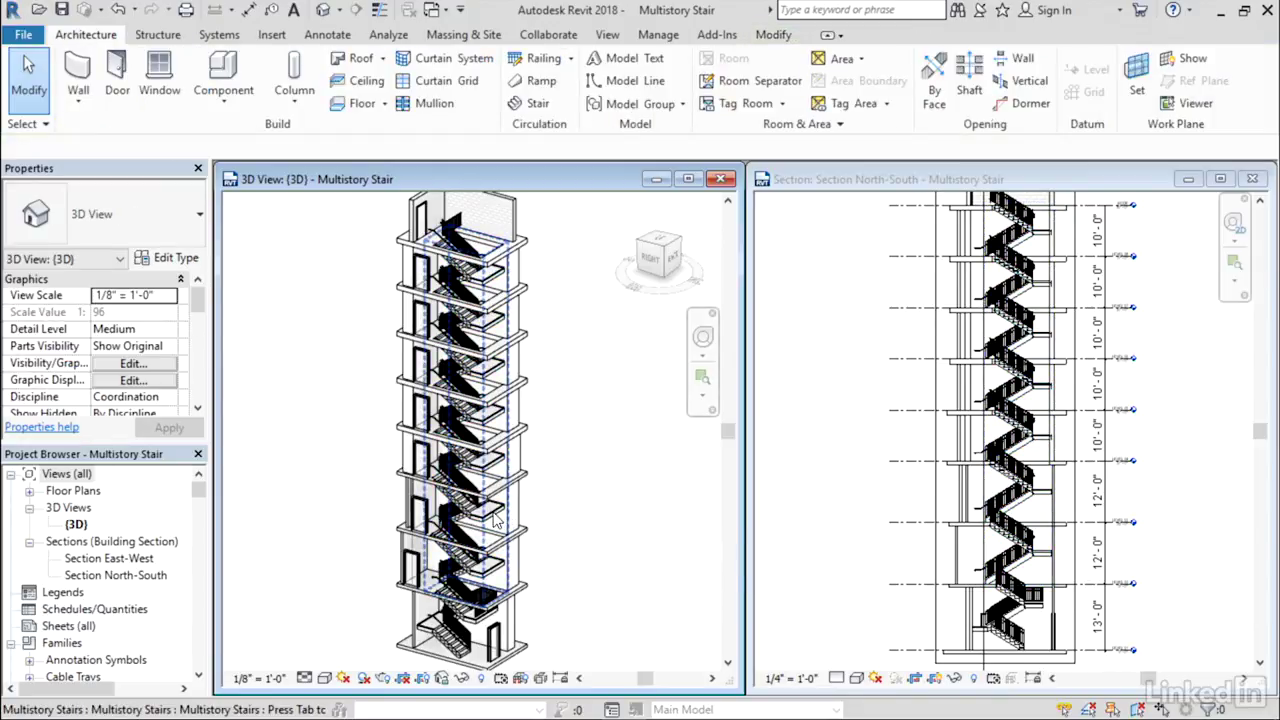
key("Tab")
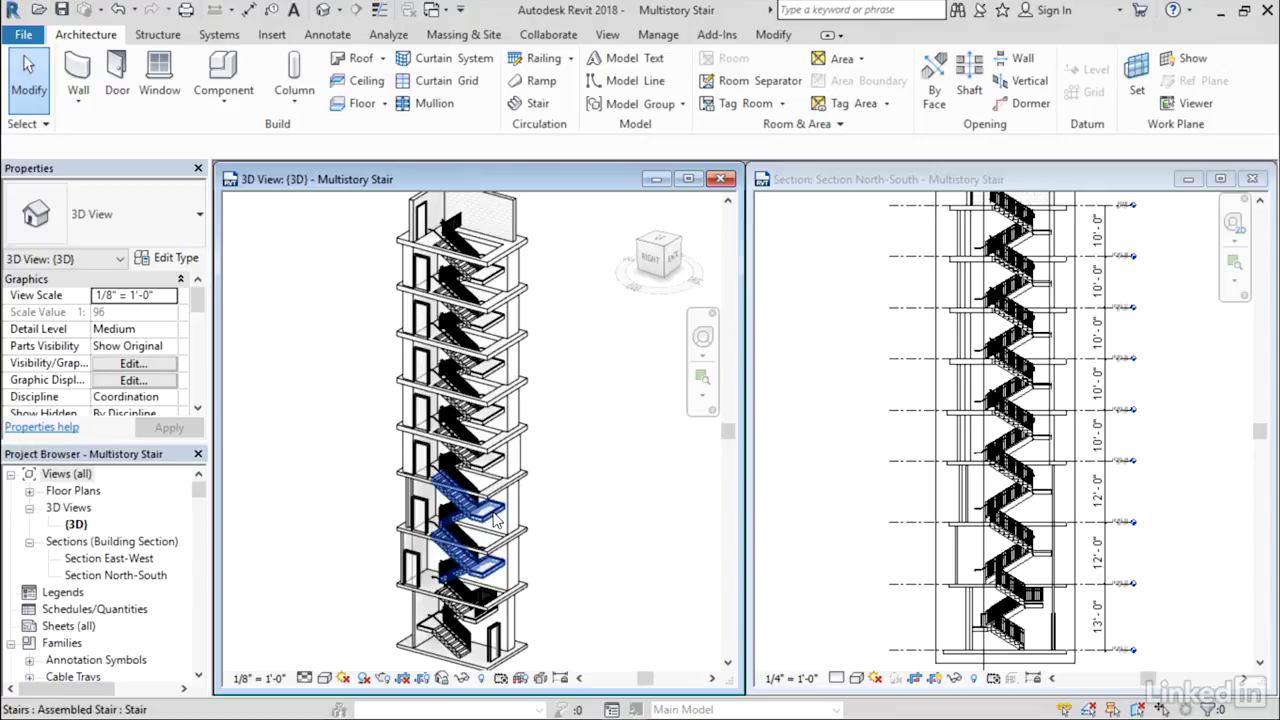
left_click(494, 518)
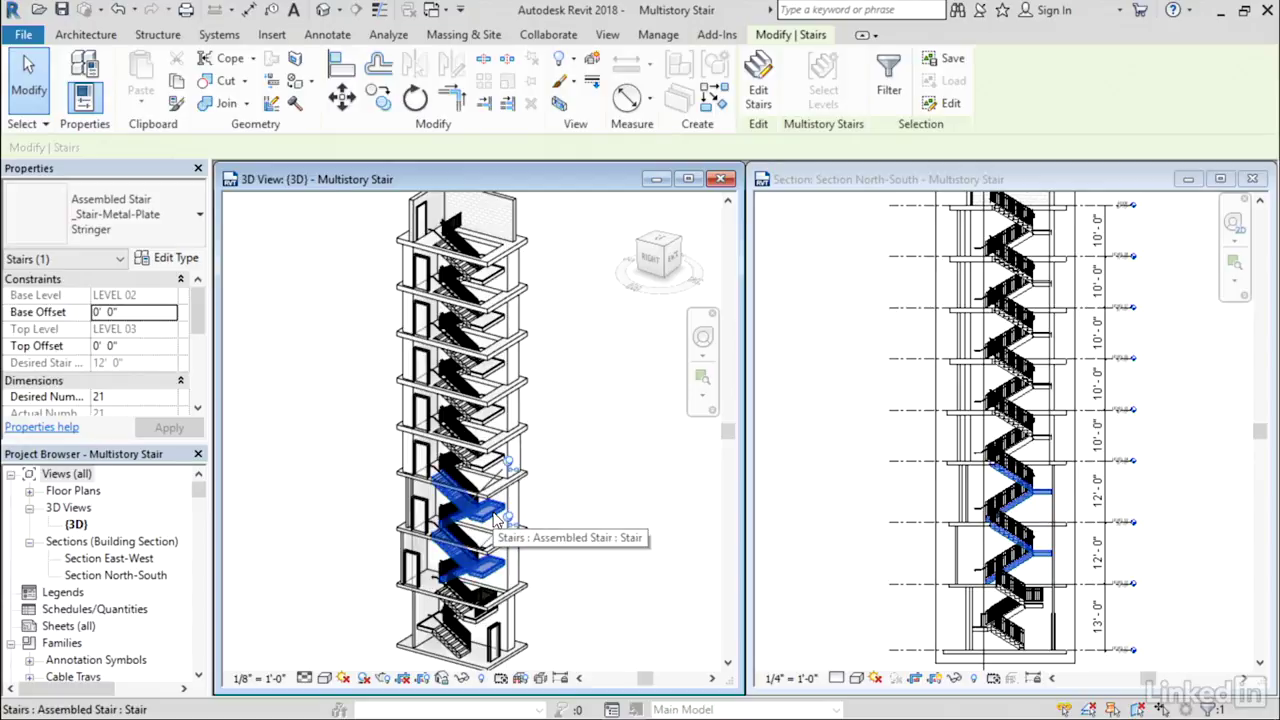
left_click(494, 422)
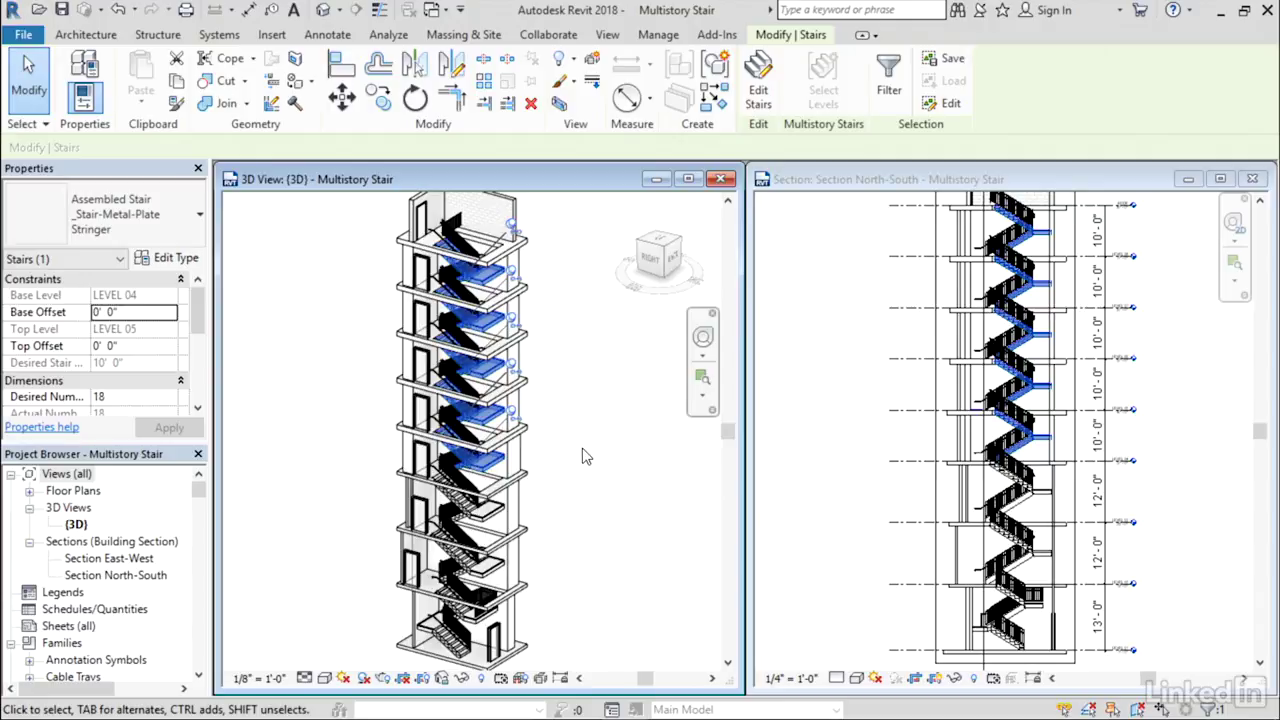
key("Escape")
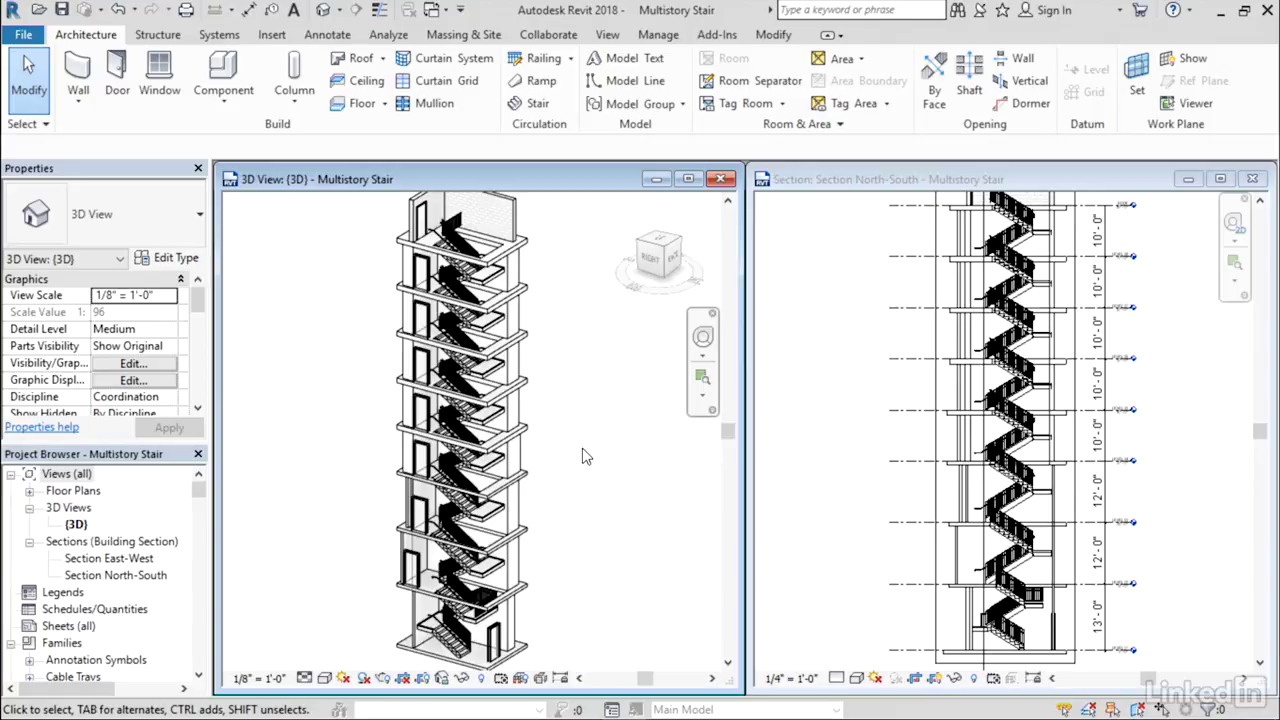
Disconnect LEVEL 06 from the multistory stair using Disconnect Levels in the North-South section.
left_click(495, 425)
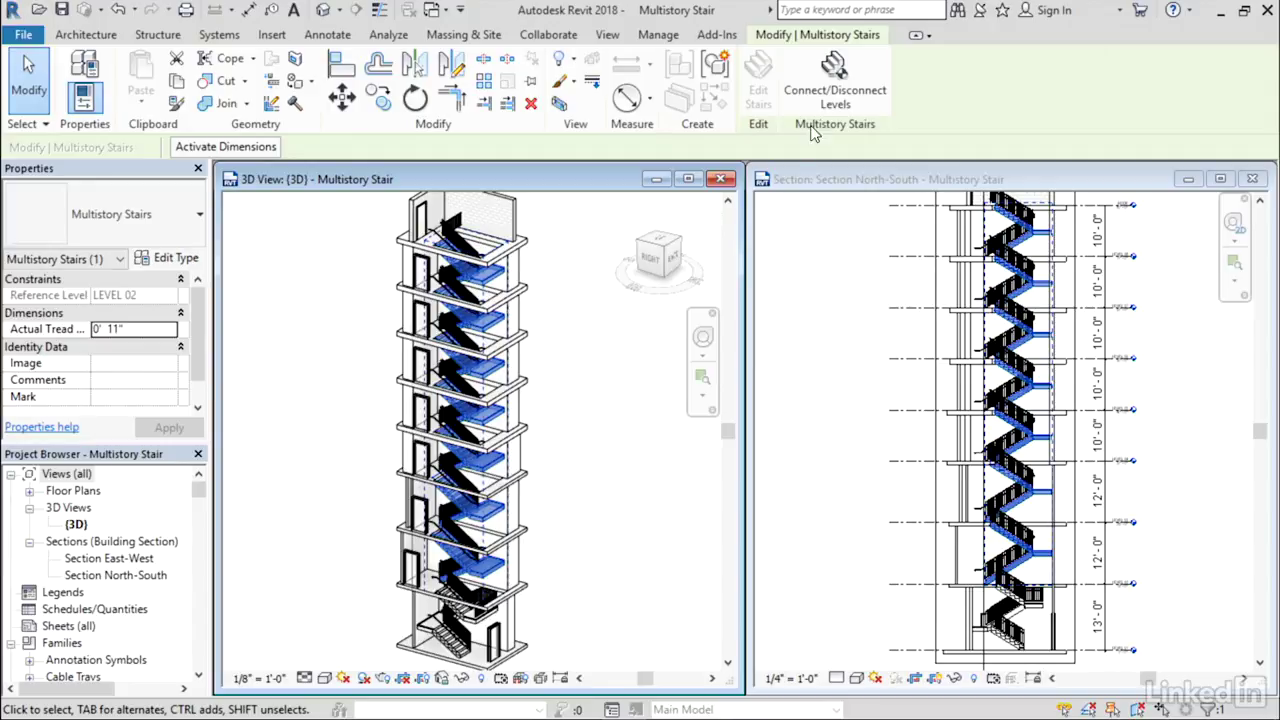
left_click(834, 72)
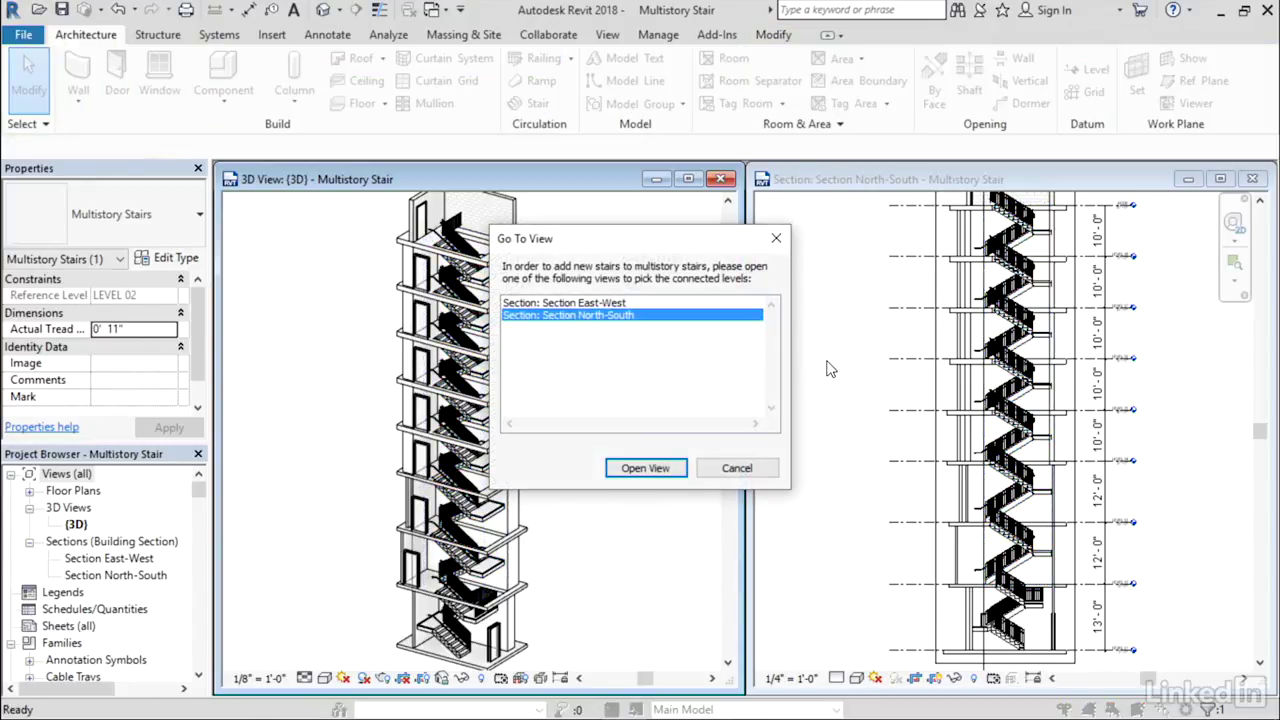
left_click(645, 466)
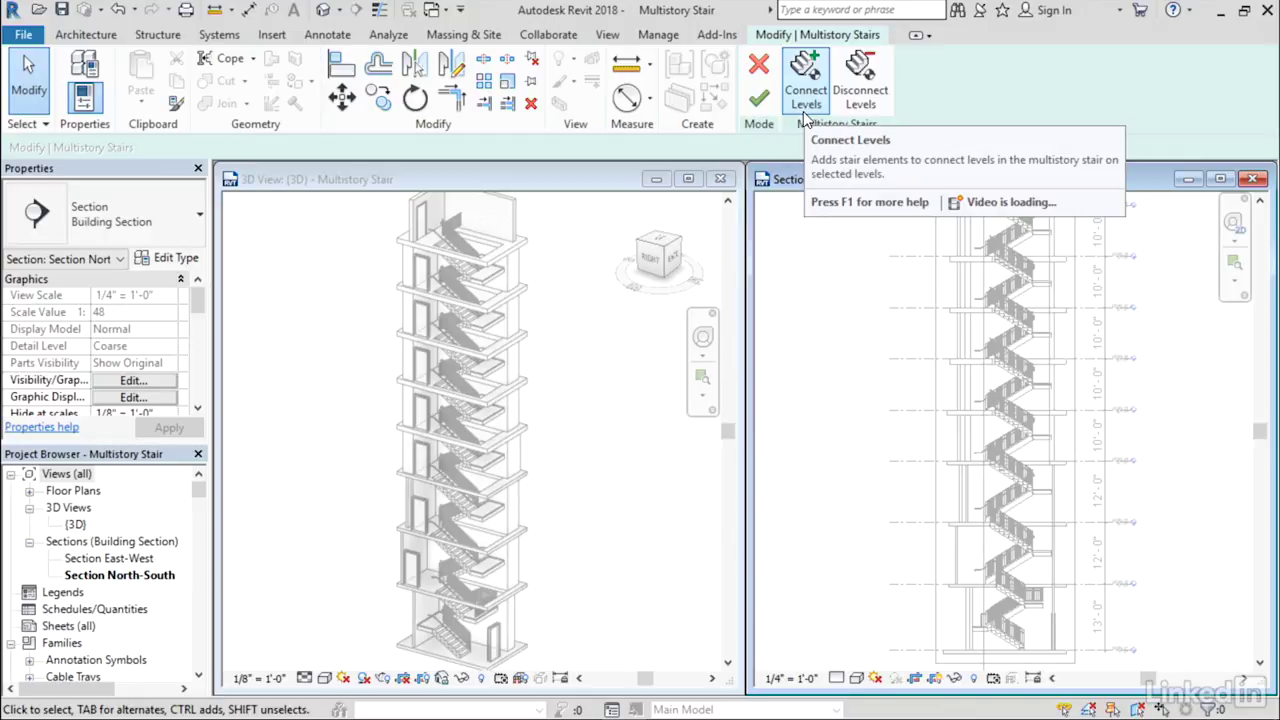
left_click(862, 100)
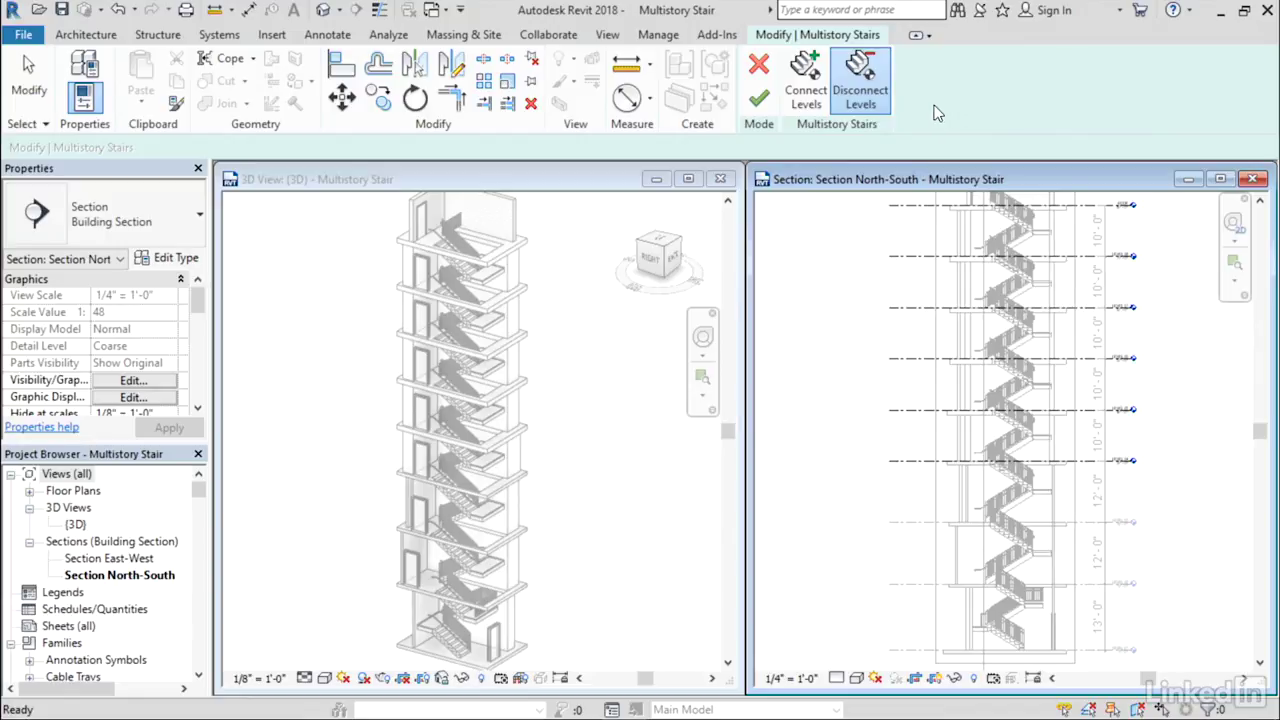
left_click(1095, 370)
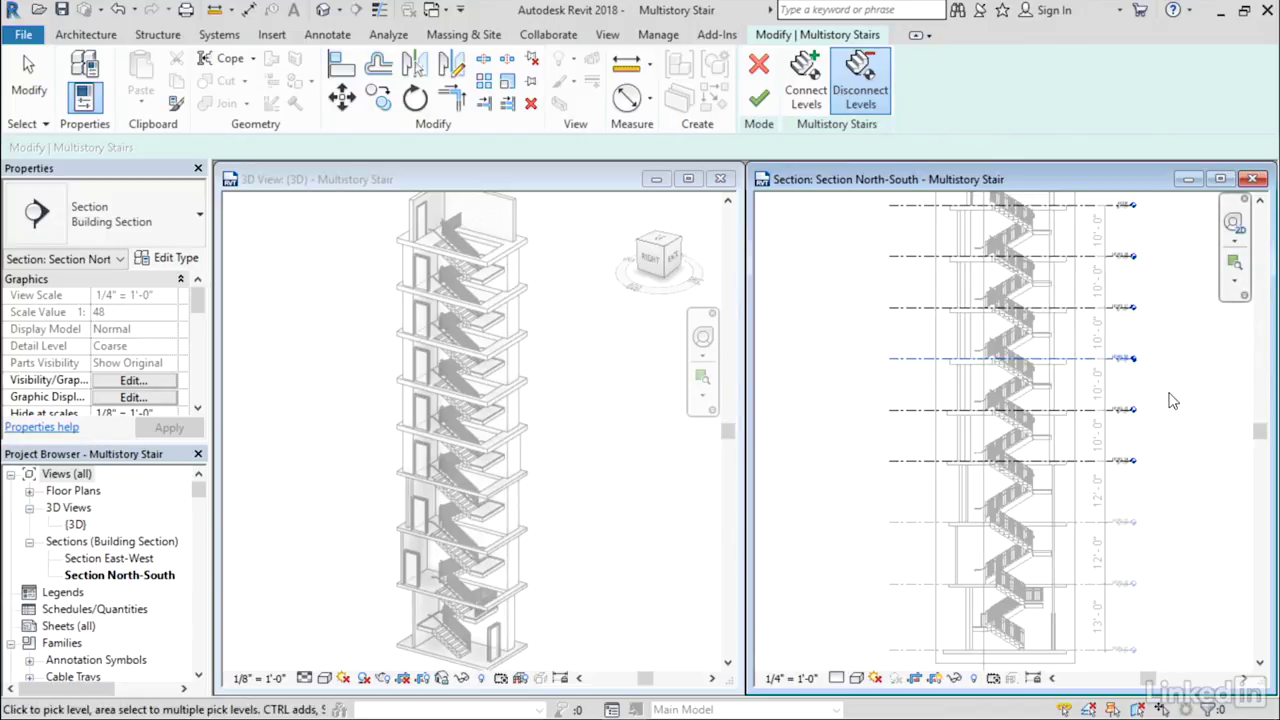
left_click(758, 98)
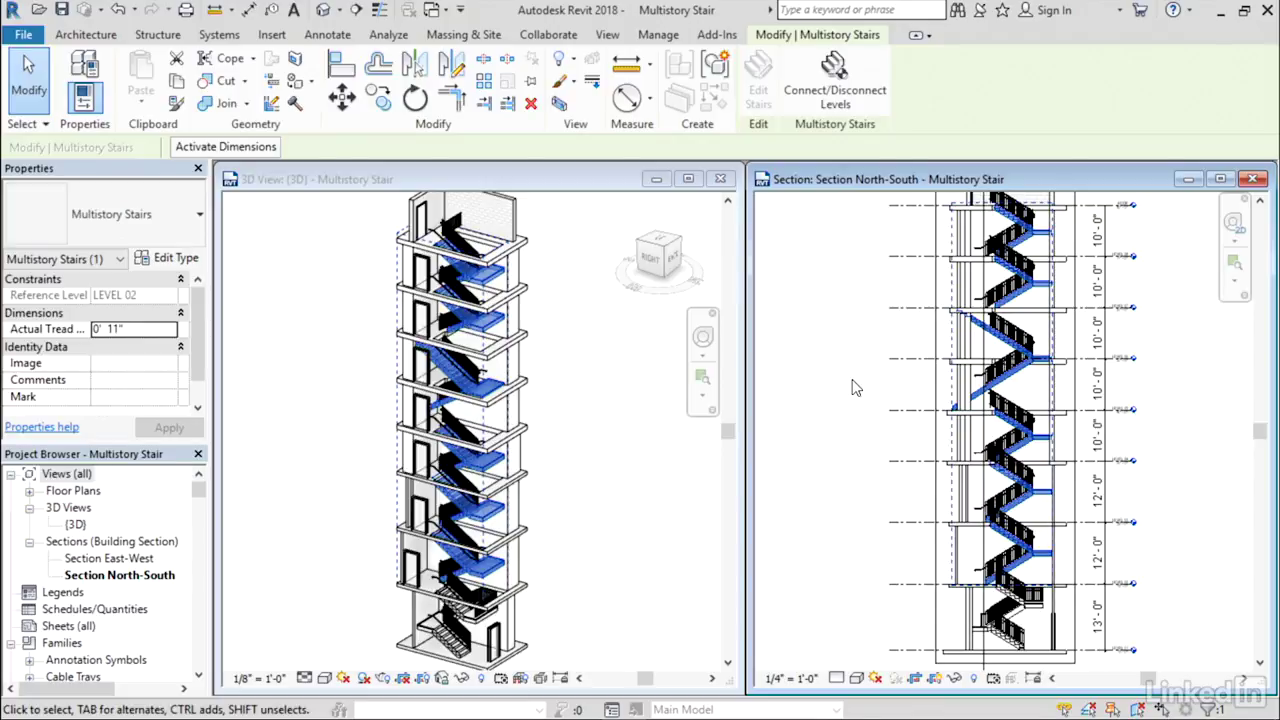
scroll(1072, 395, "up", 3)
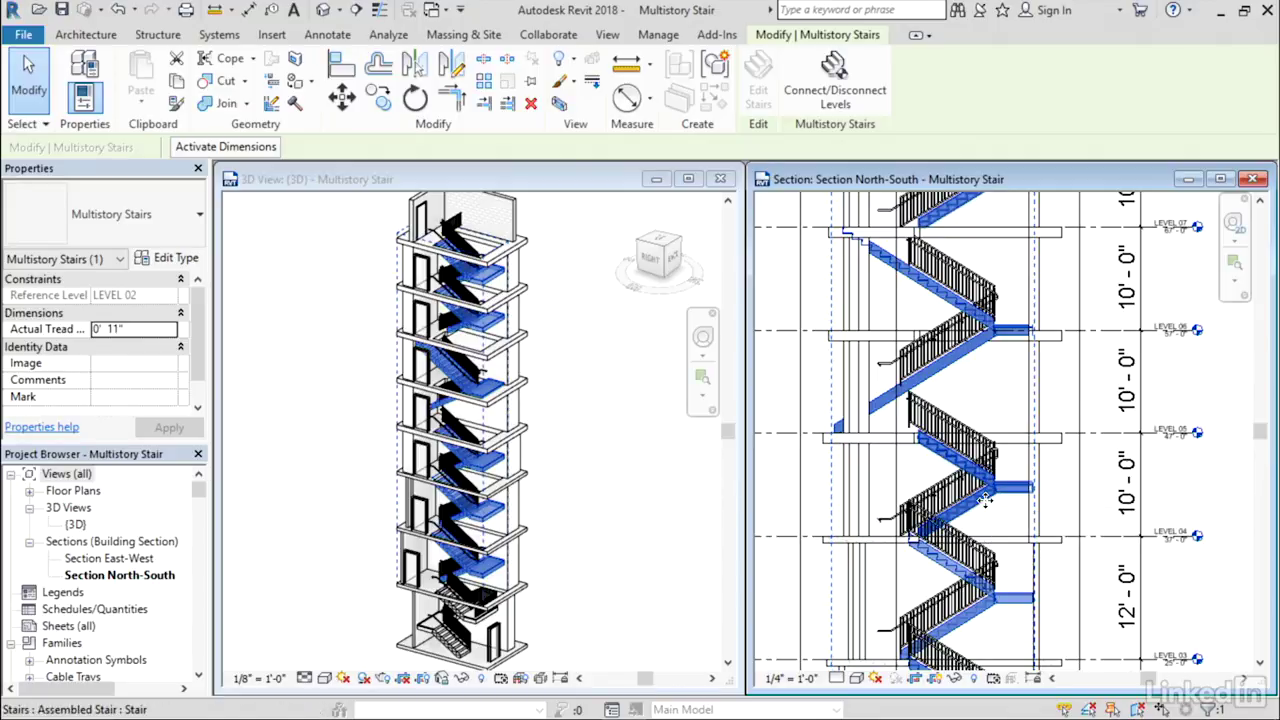
left_click(988, 512)
key("Tab")
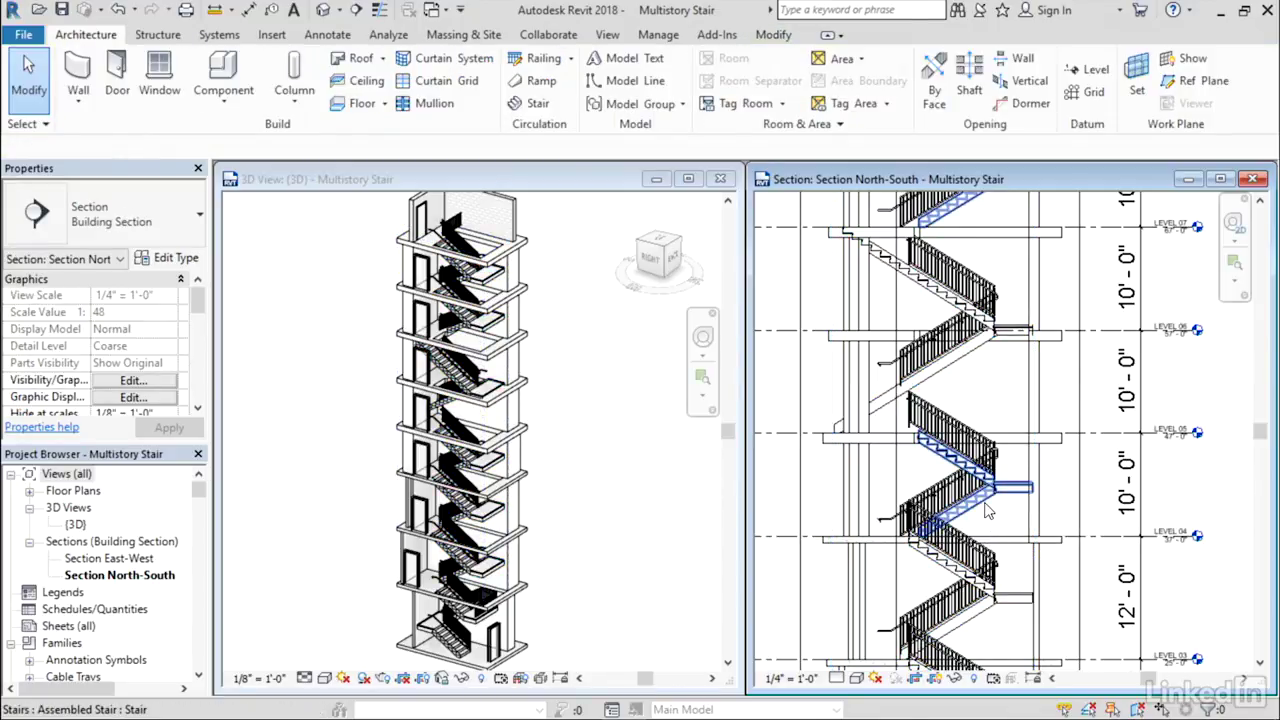
left_click(988, 512)
scroll(1003, 425, "down", 2)
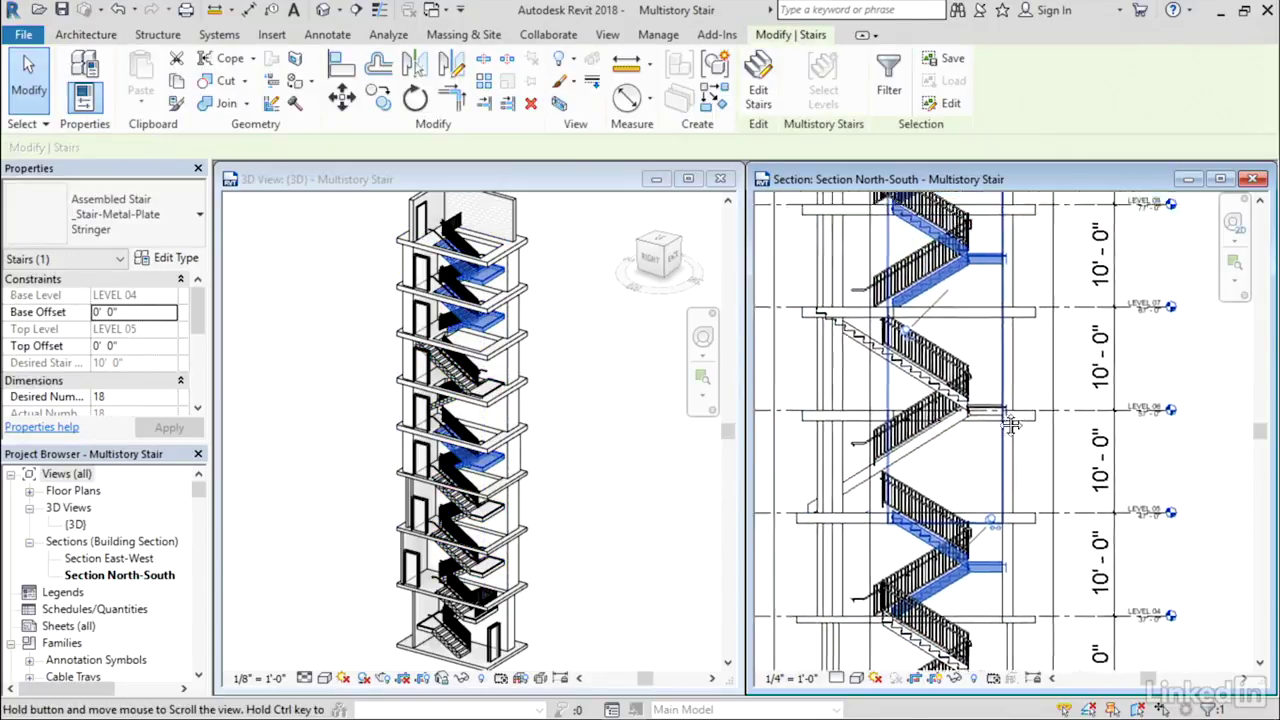
scroll(1003, 425, "down", 1)
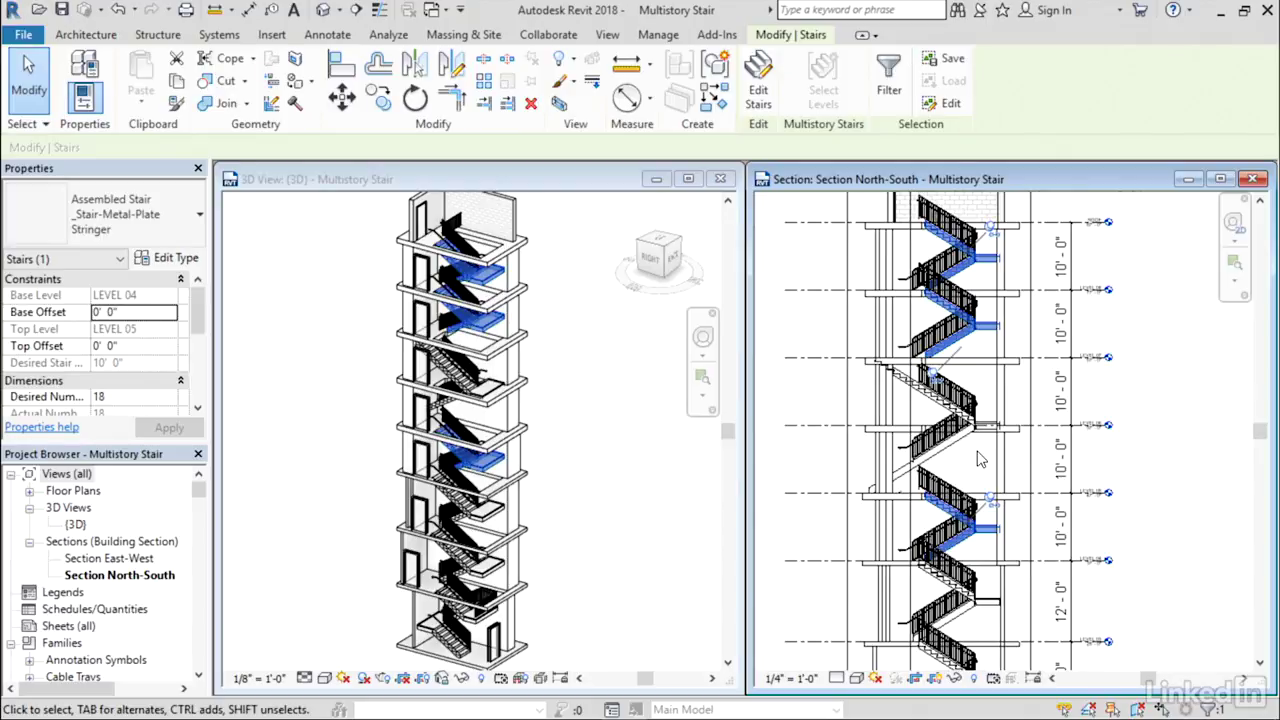
left_click(1146, 455)
Reconnect the LEVEL 06 line to the multistory stair and clear the selection.
left_click(962, 450)
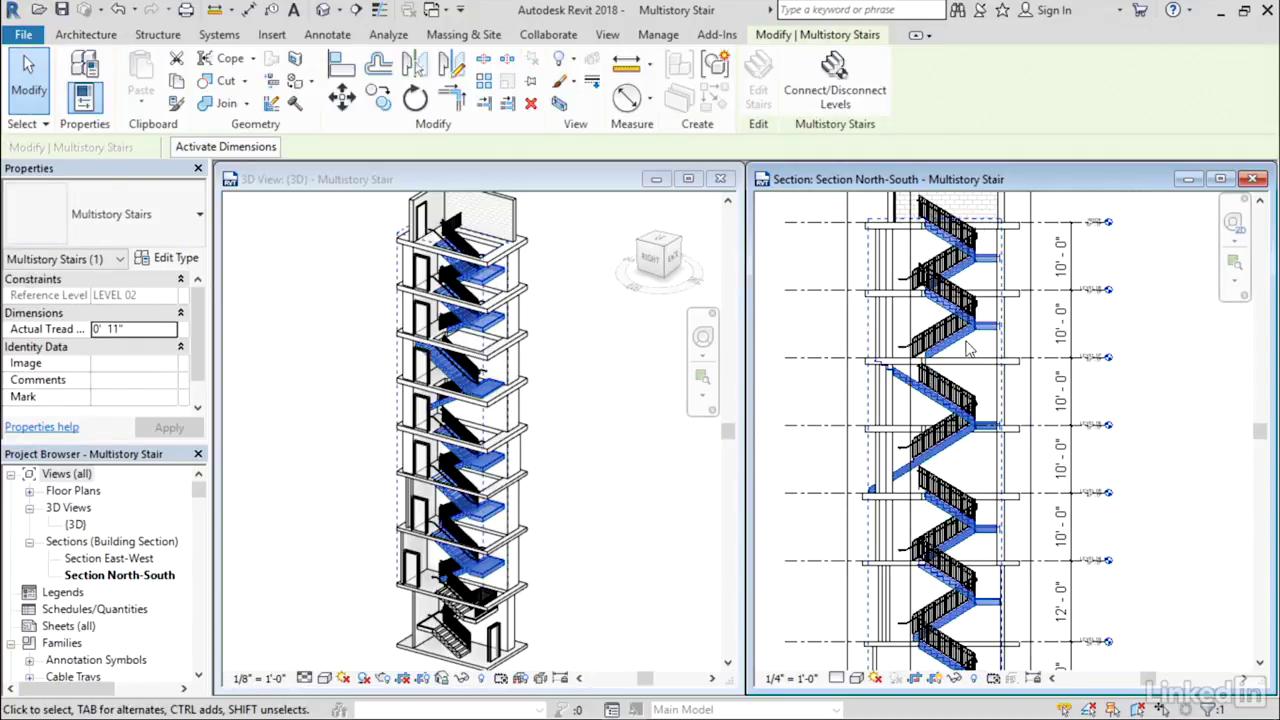
left_click(835, 100)
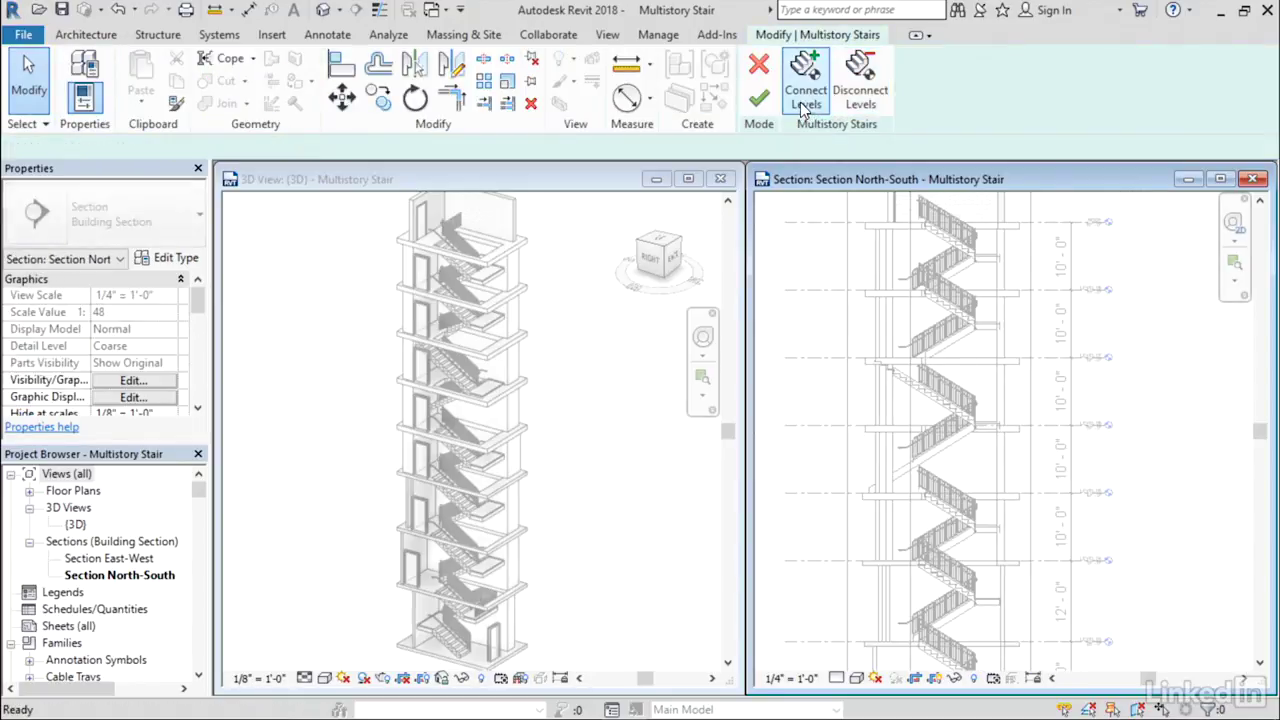
left_click(1062, 425)
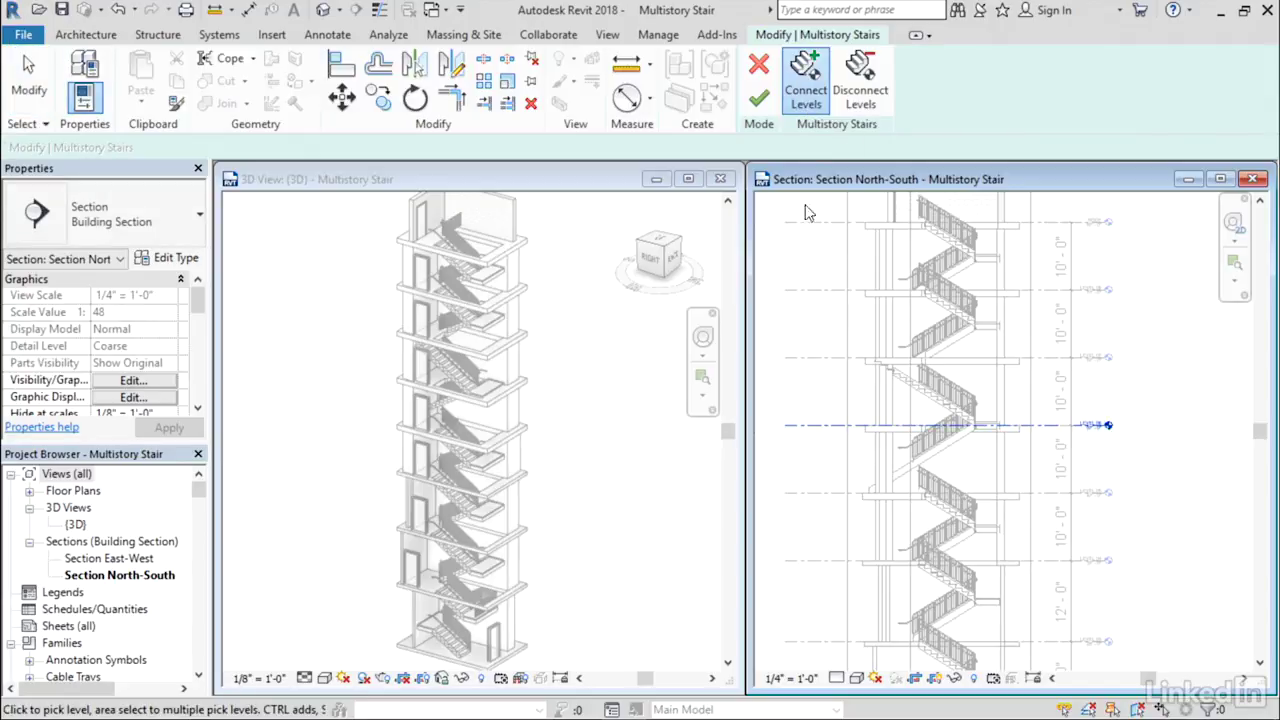
left_click(760, 100)
left_click(1148, 445)
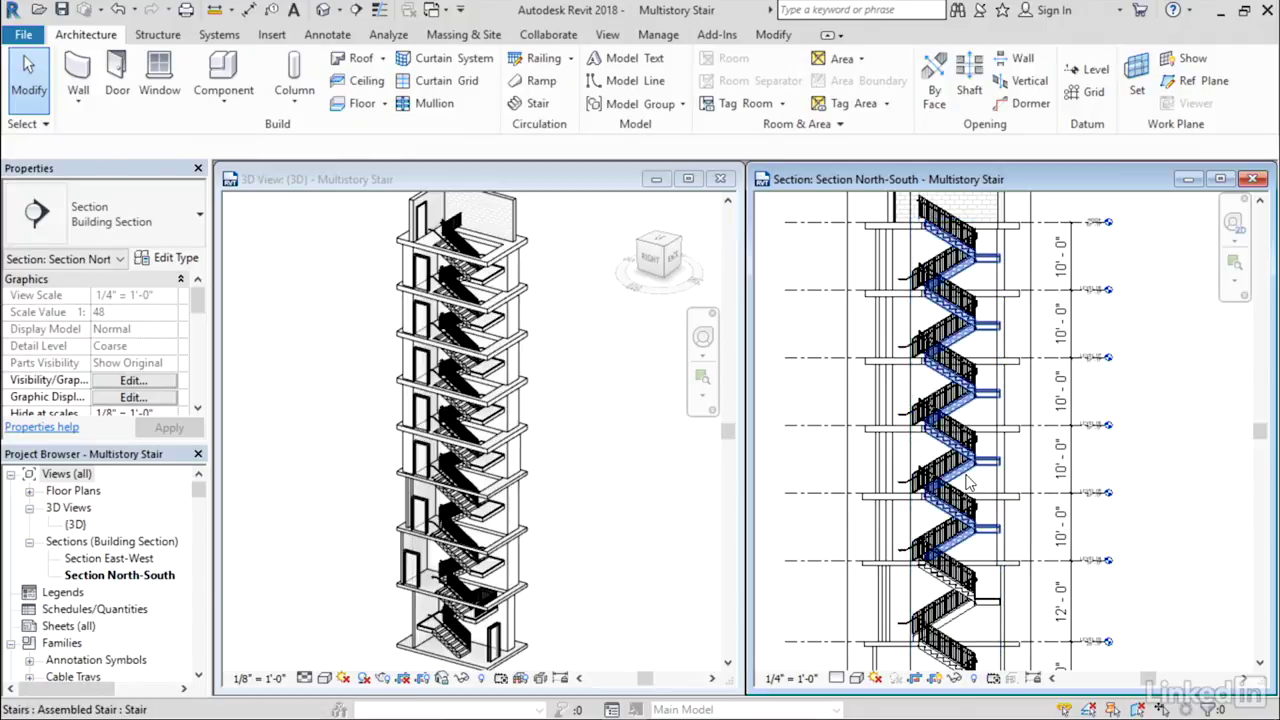
left_click(968, 484)
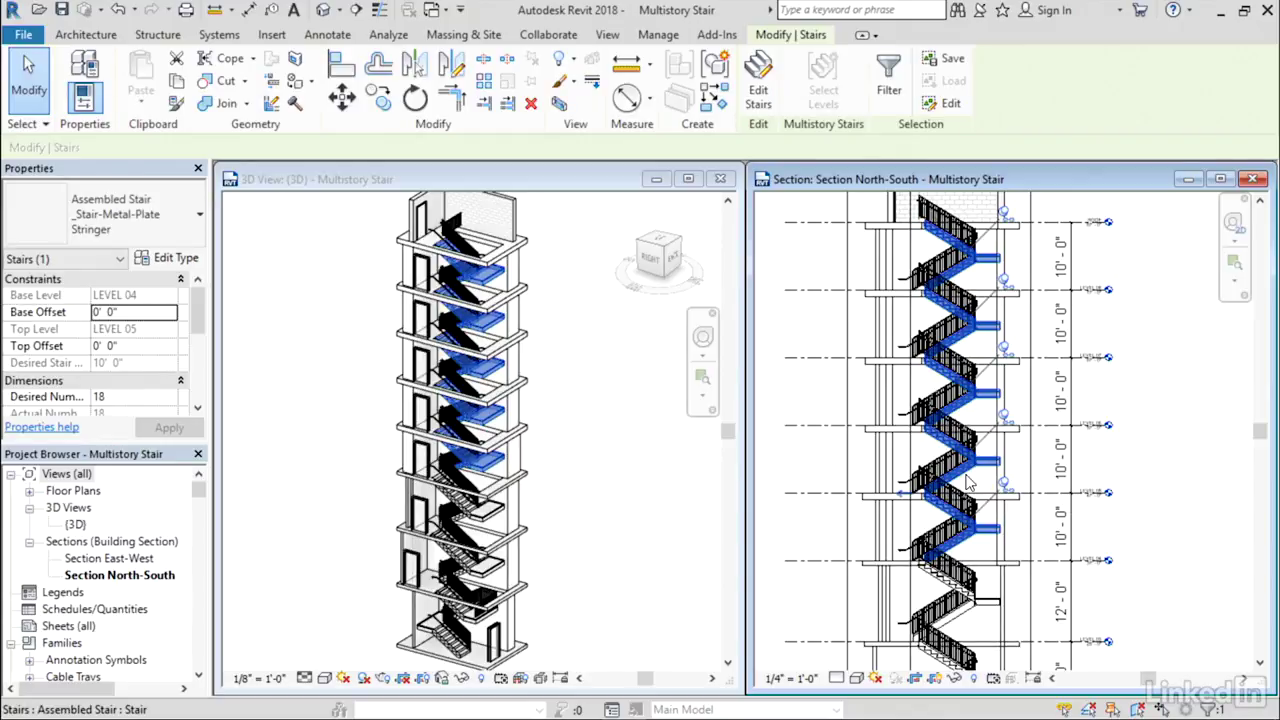
left_click(1136, 452)
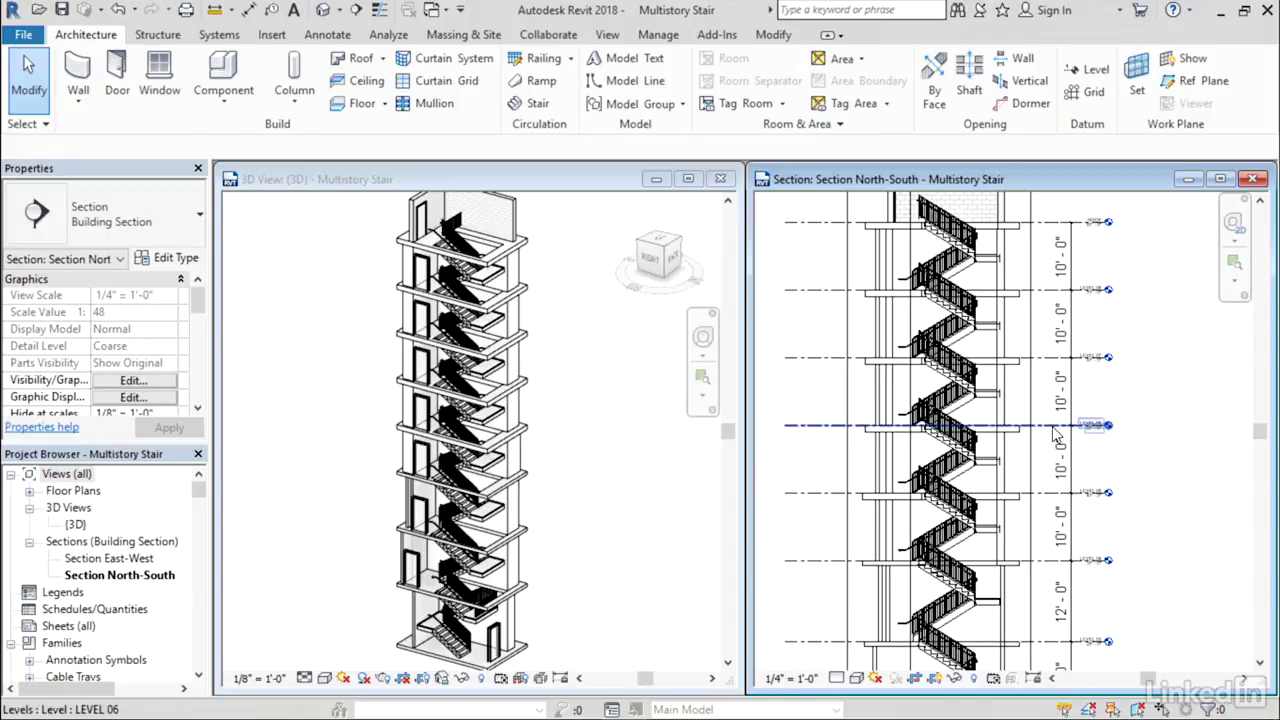
Change Level 06's 10' 0" spacing below to 11', placing it at 58' 0".
left_click(1103, 435)
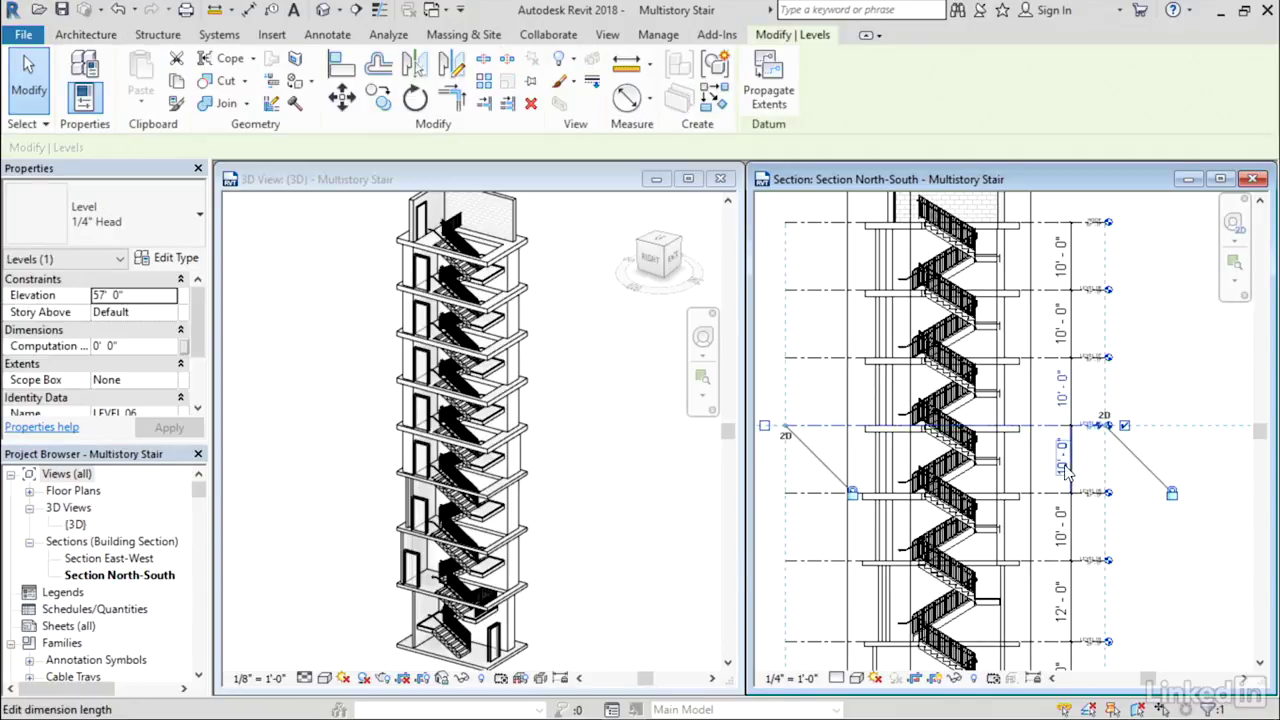
left_click(1110, 468)
type("11")
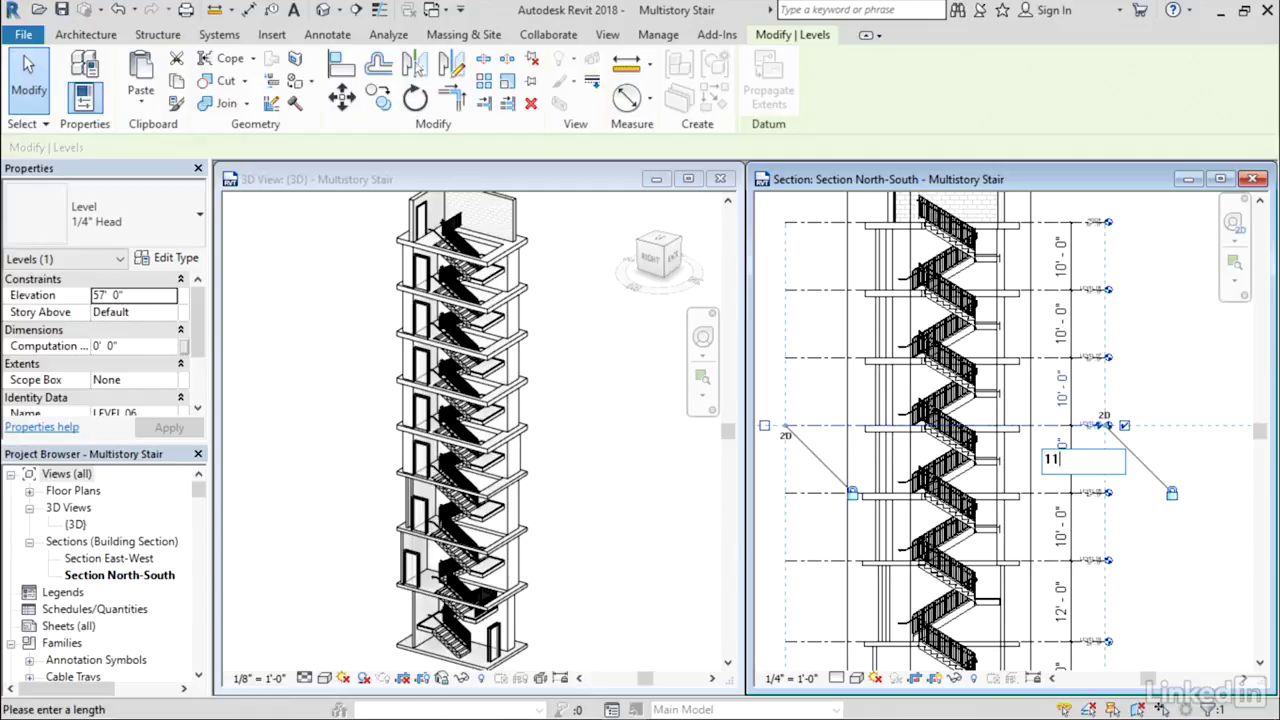
key("Return")
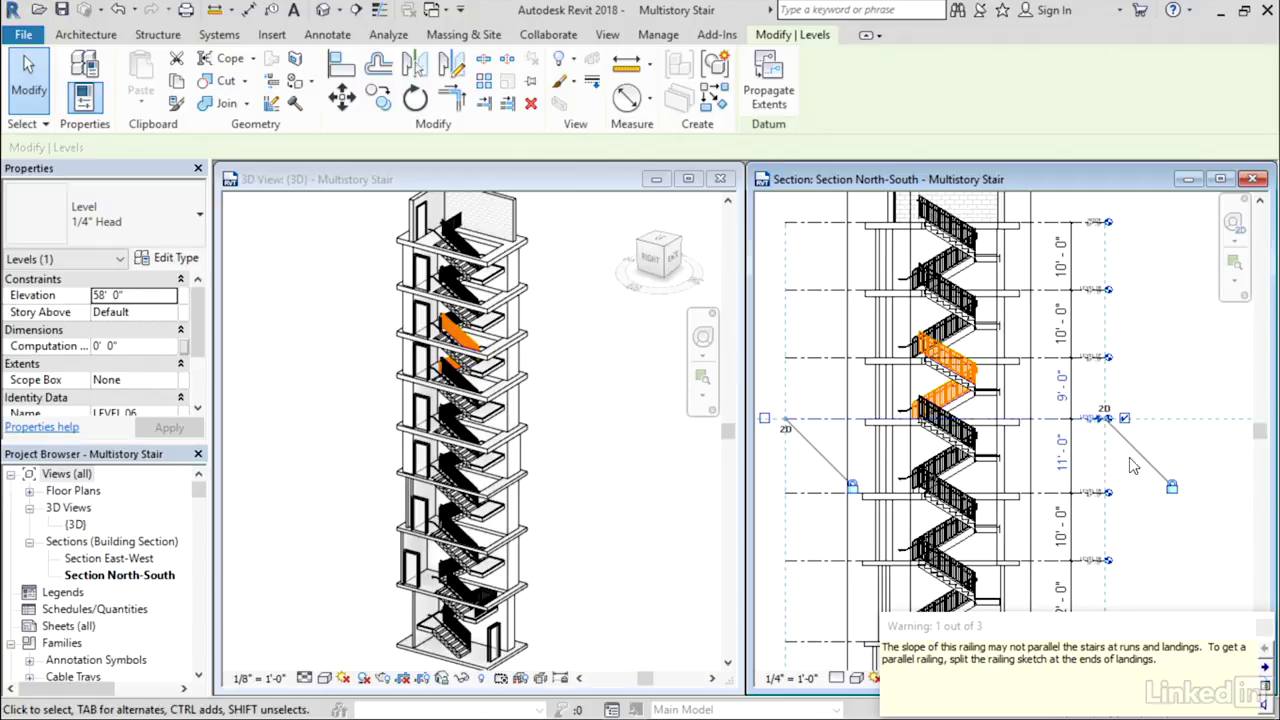
left_click(1176, 378)
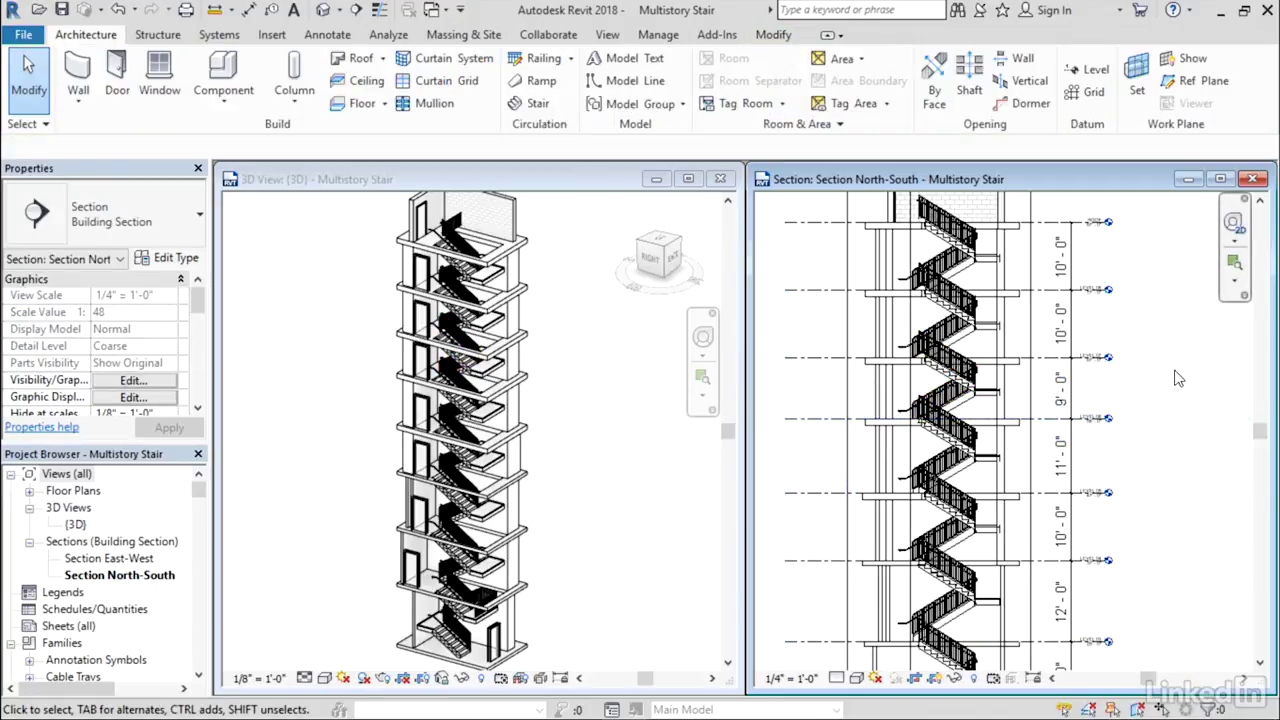
key("Tab")
left_click(969, 340)
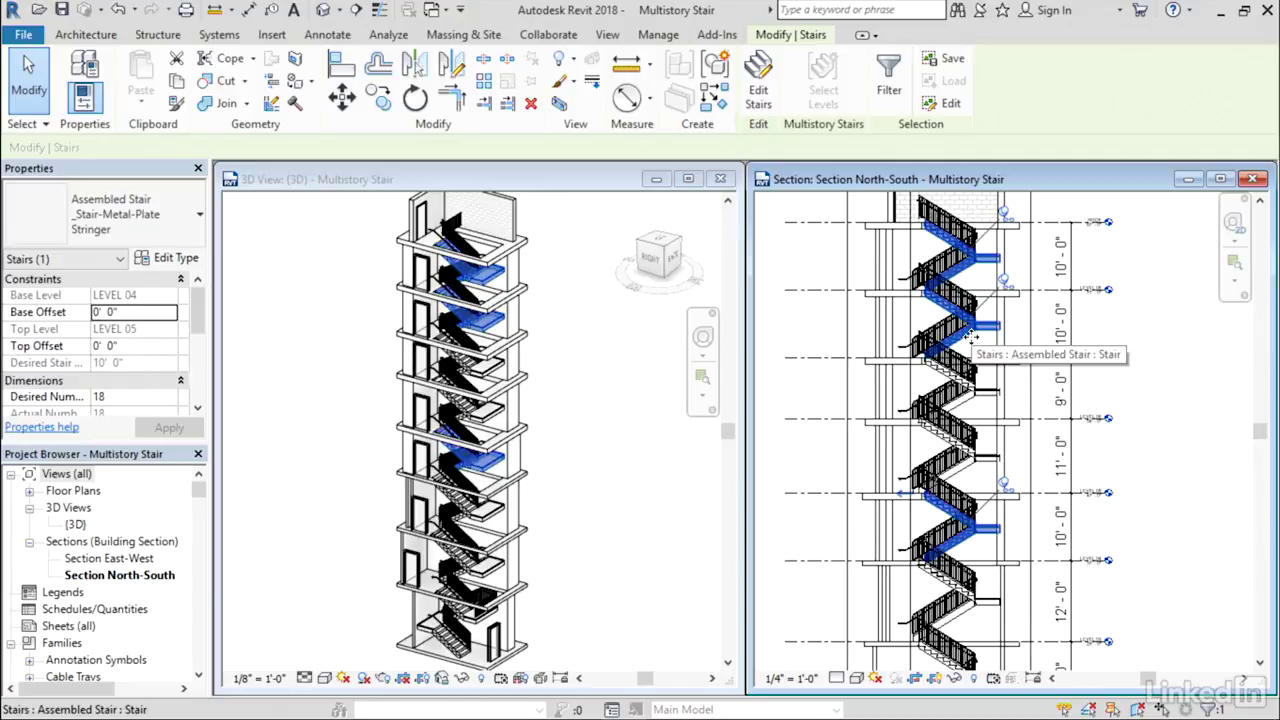
key("Tab")
left_click(970, 408)
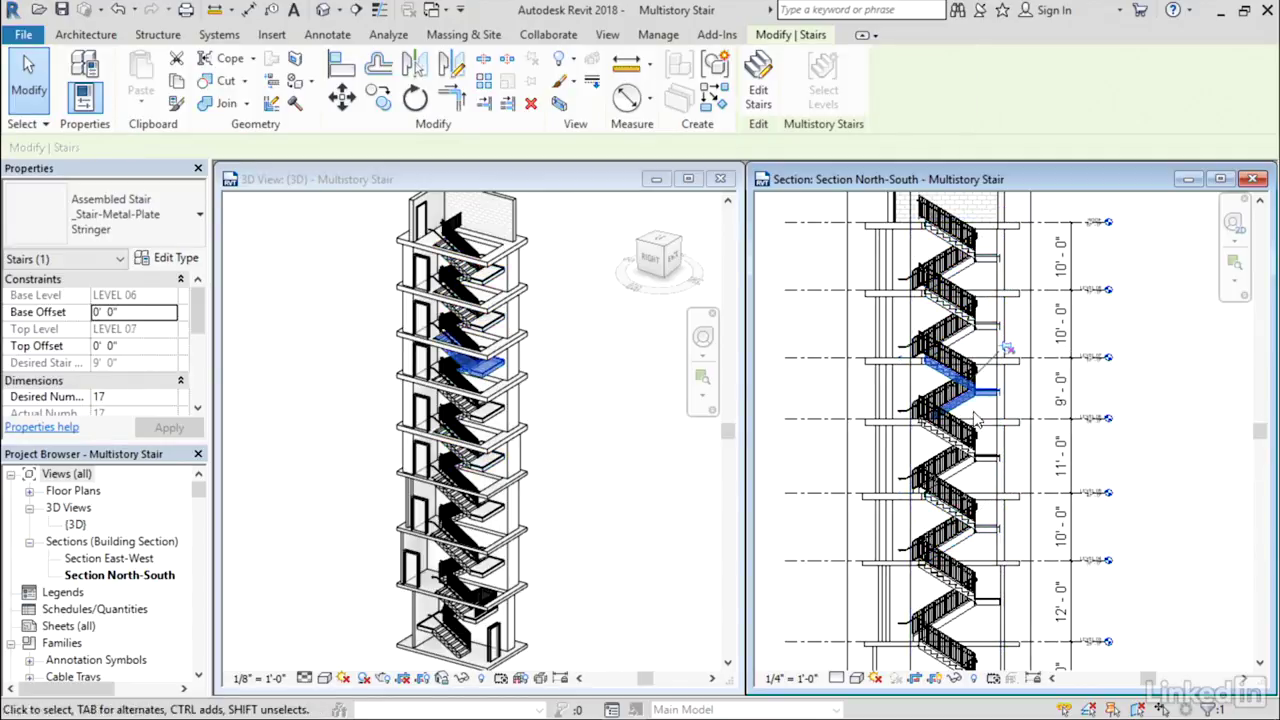
left_click(973, 473)
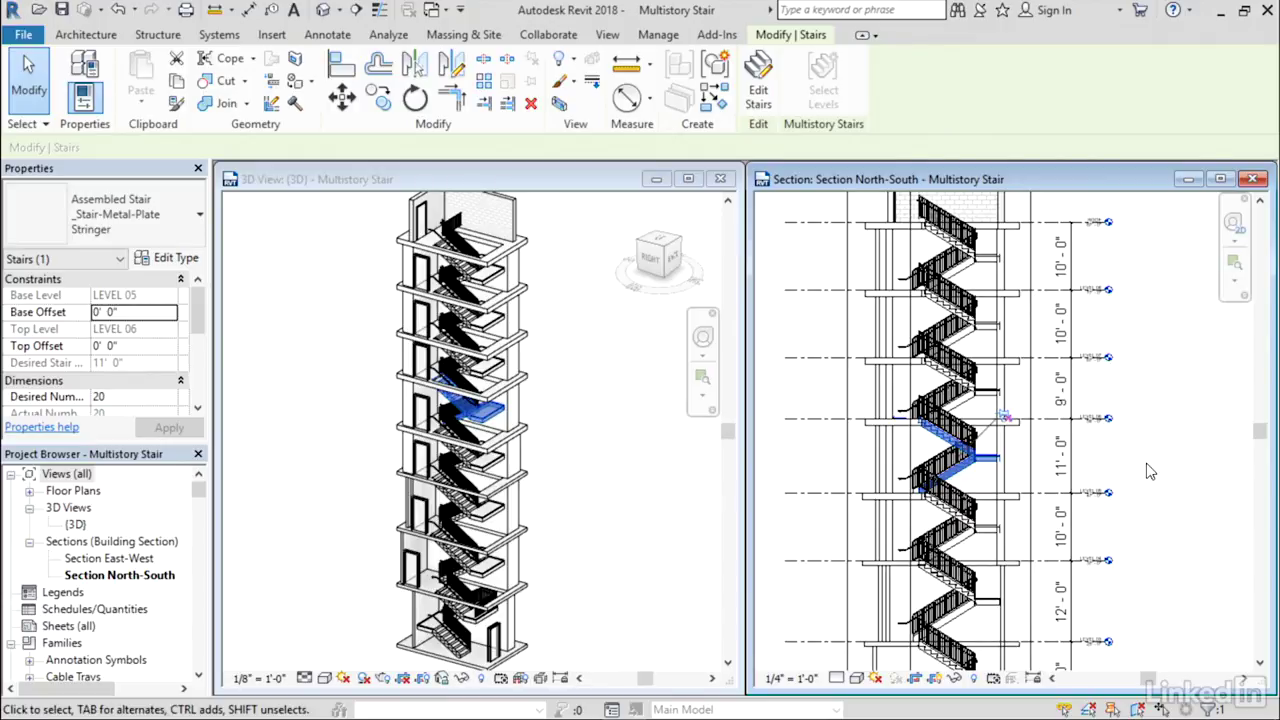
left_click(1178, 465)
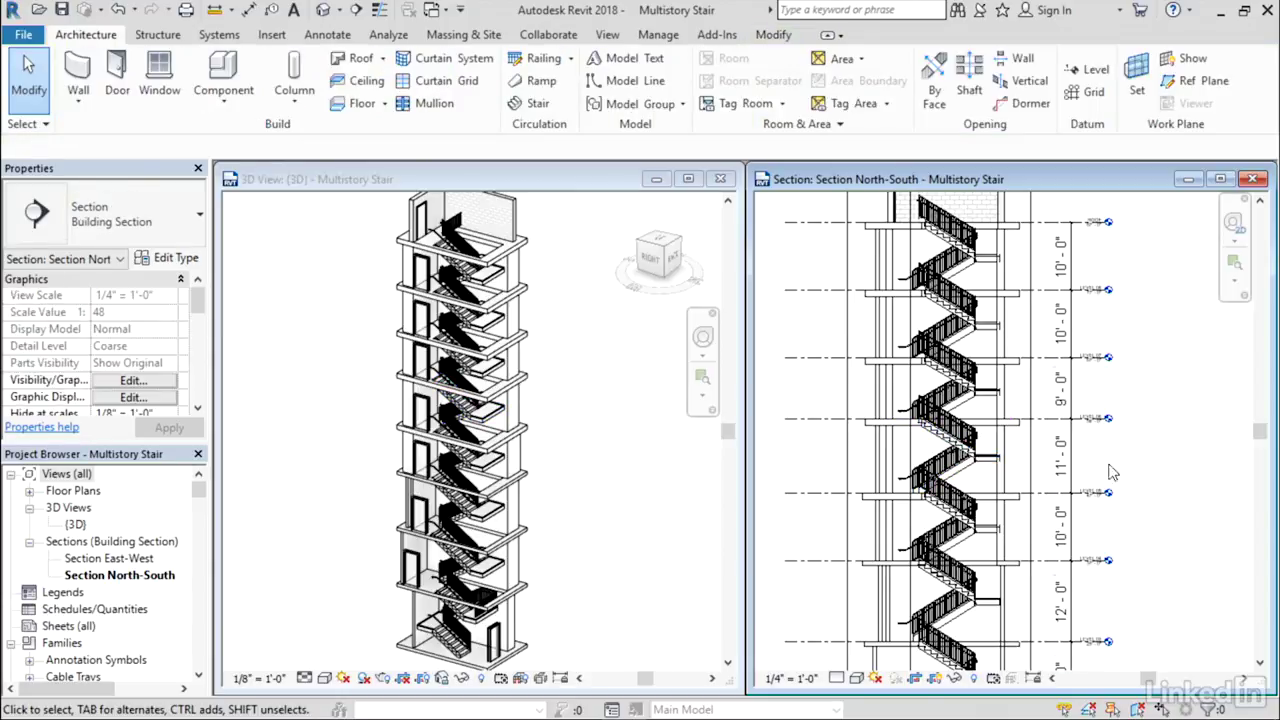
Undo the Edit dimension length change and unpin the Level 05–06 stair from the multistory stair.
left_click(134, 10)
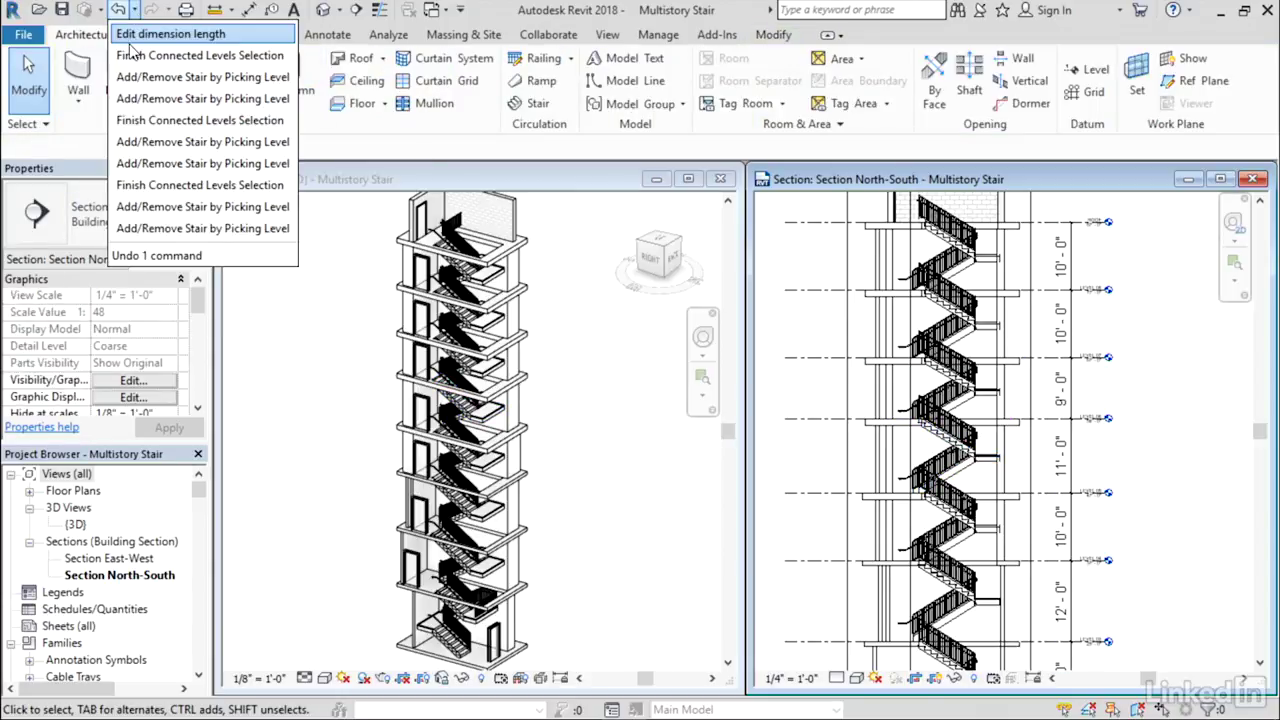
left_click(130, 33)
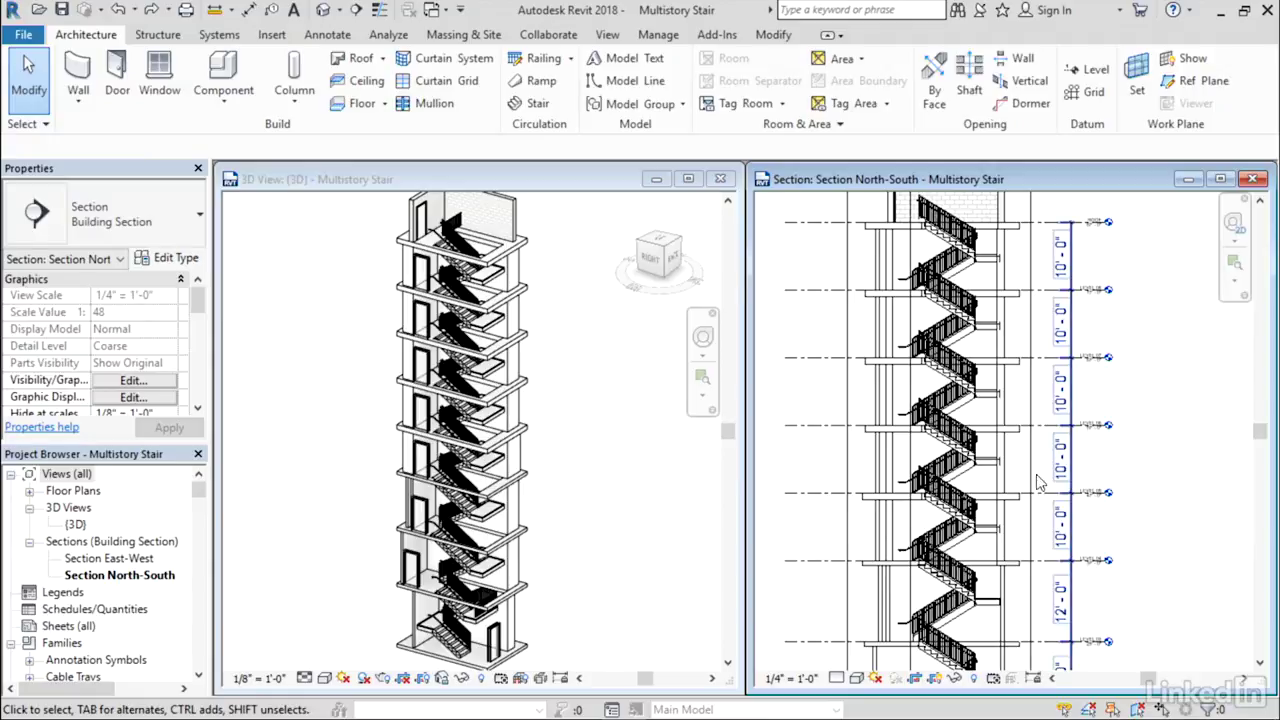
left_click(966, 481)
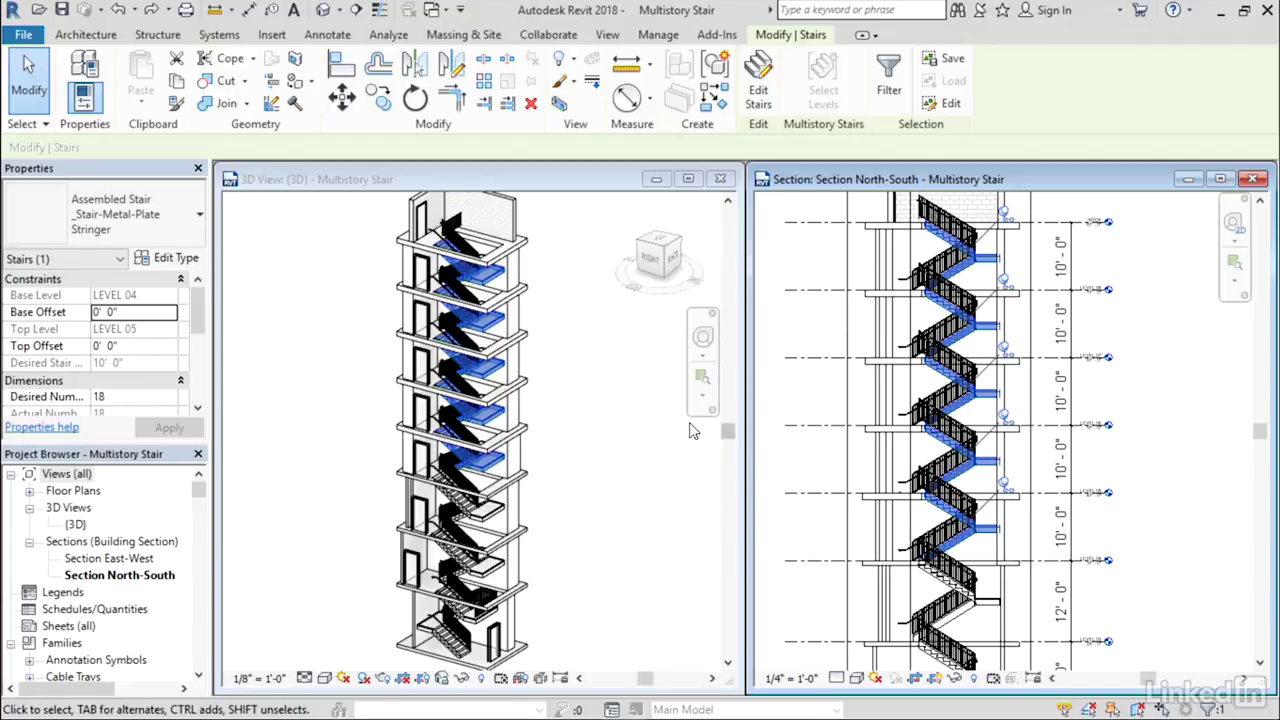
left_click(605, 421)
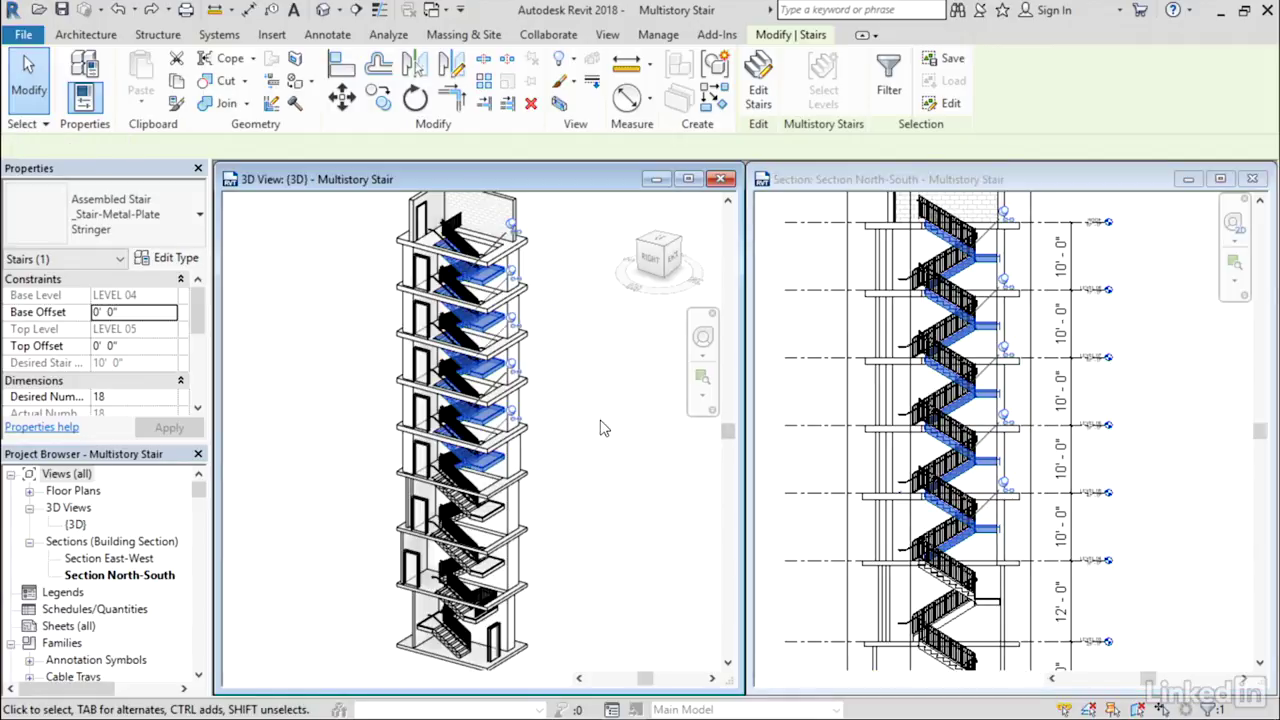
left_click(514, 368)
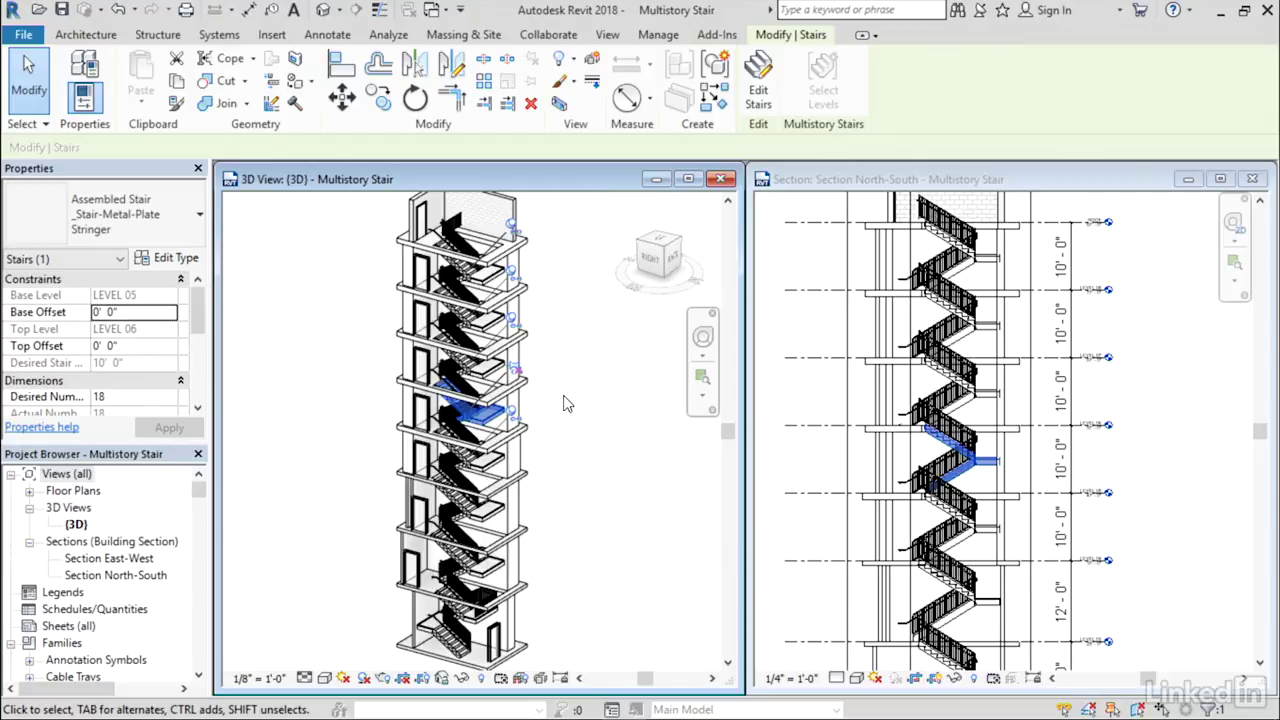
scroll(466, 392, "up", 3)
scroll(466, 392, "up", 3)
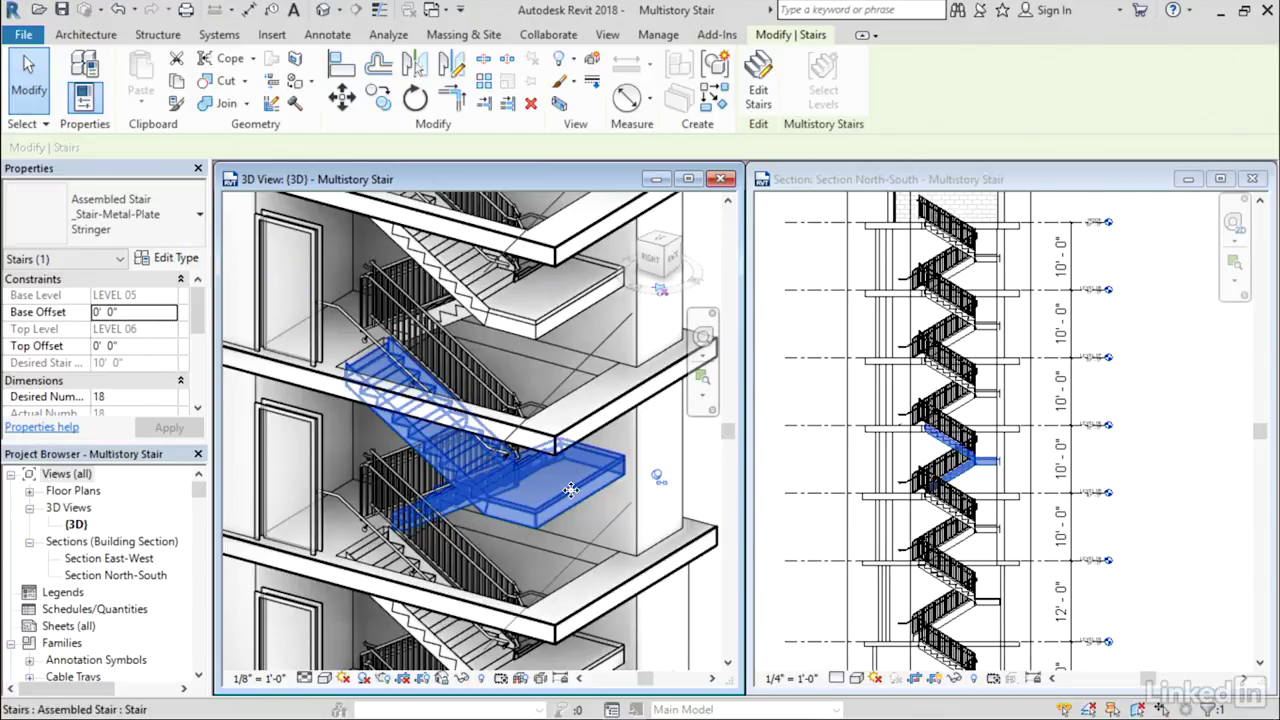
In Edit Stairs, set the Level 05–06 landing's Relative Height to 7' 2 171/256".
left_click(757, 100)
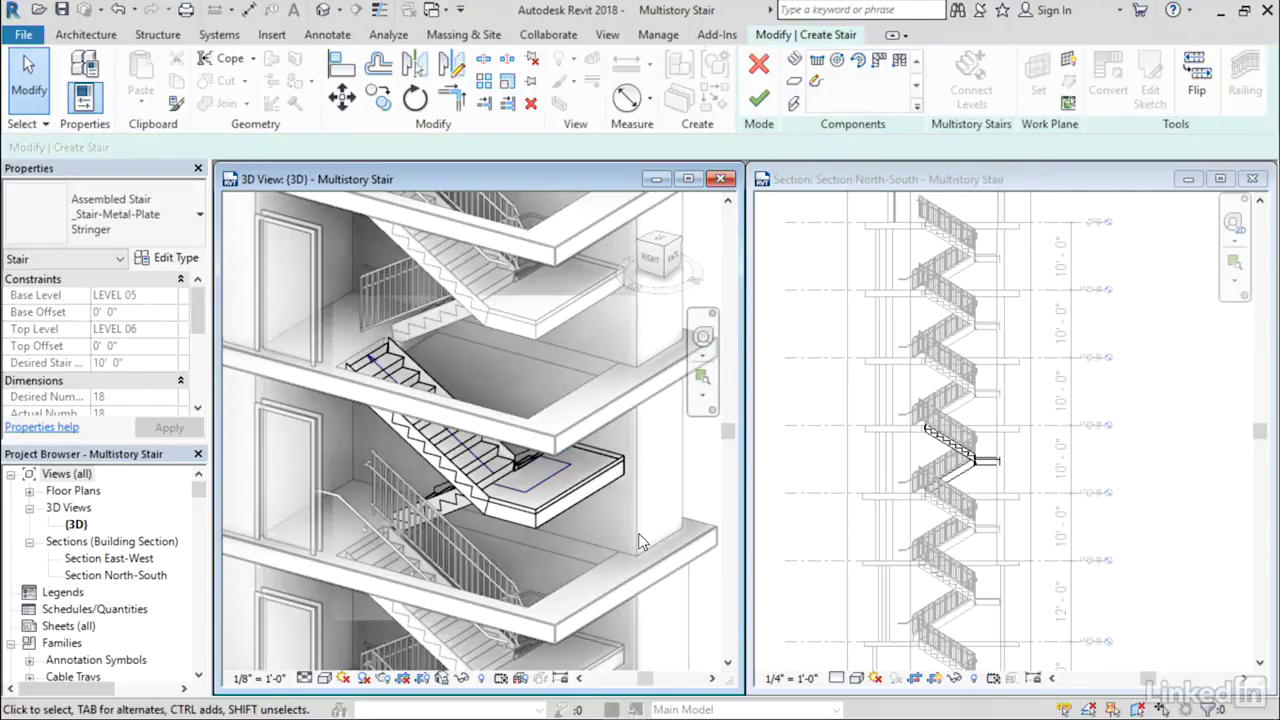
left_click(548, 488)
left_click(548, 488)
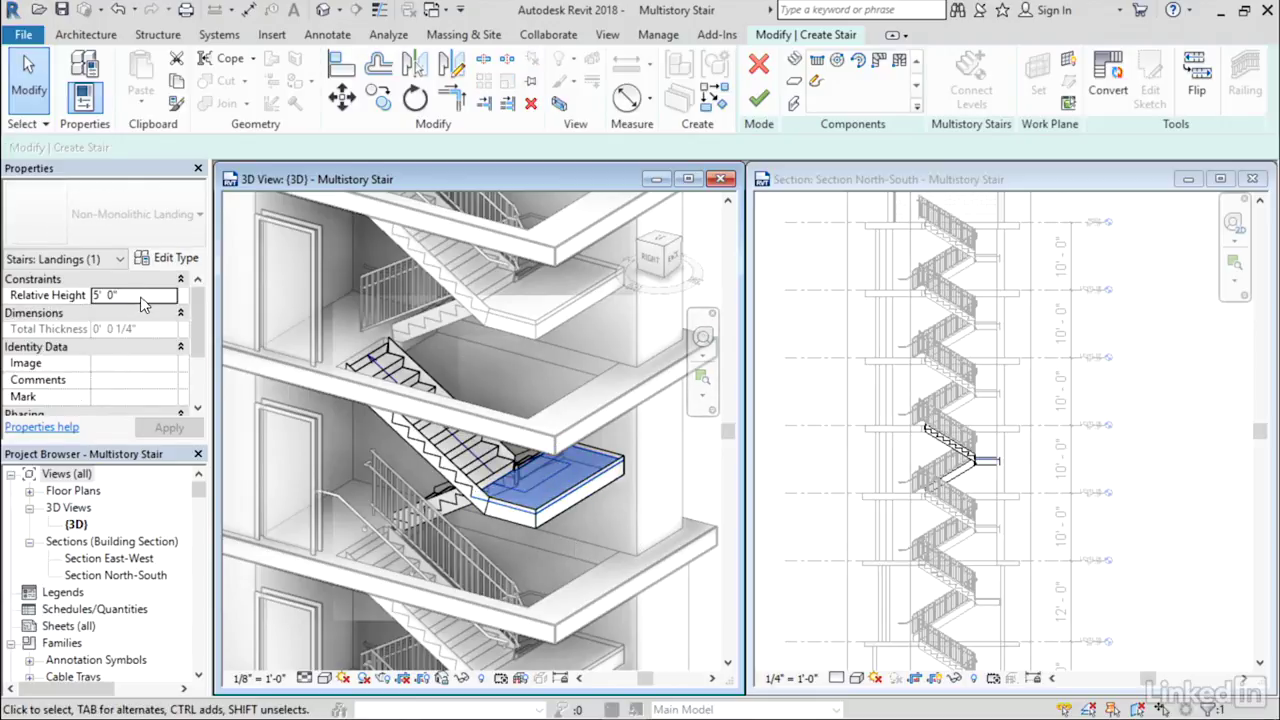
left_click(141, 297)
type("7' 2 171/256\"")
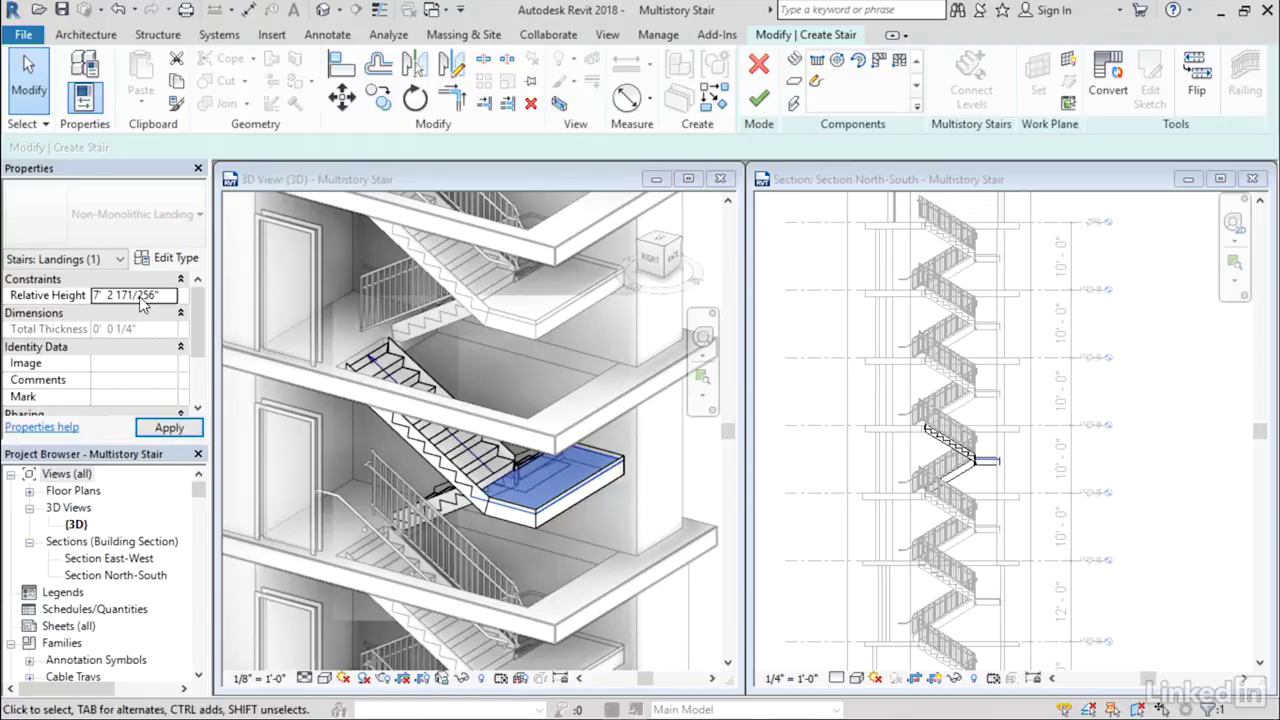
mouse_move(601, 519)
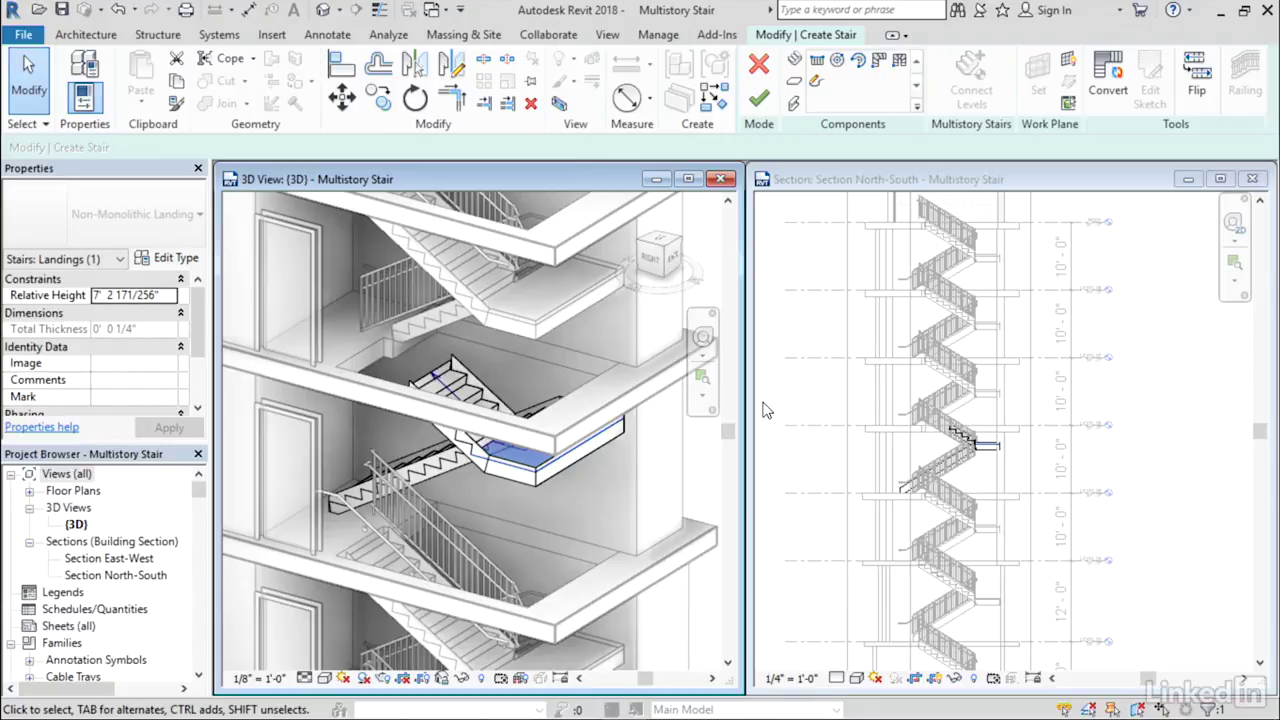
Finish the stair edit, dismiss the railing warning, and delete the guardrail and wall-mounted pipe rail.
left_click(758, 98)
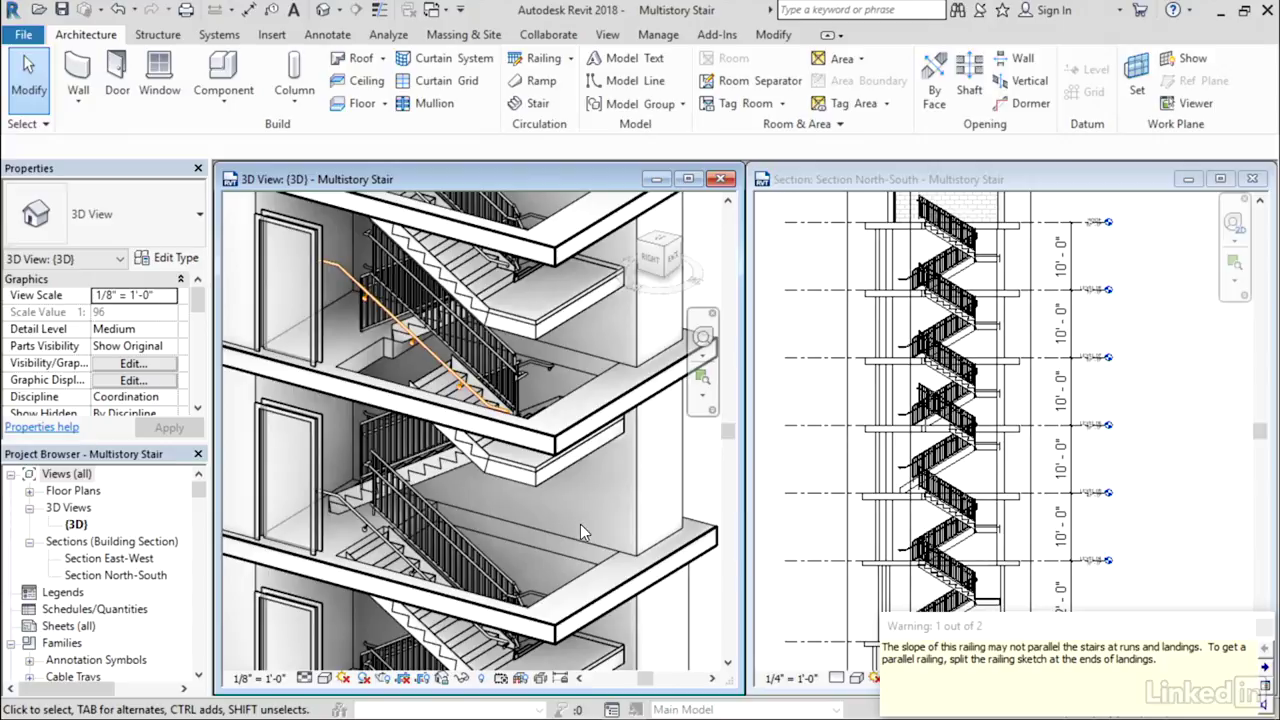
left_click(576, 505)
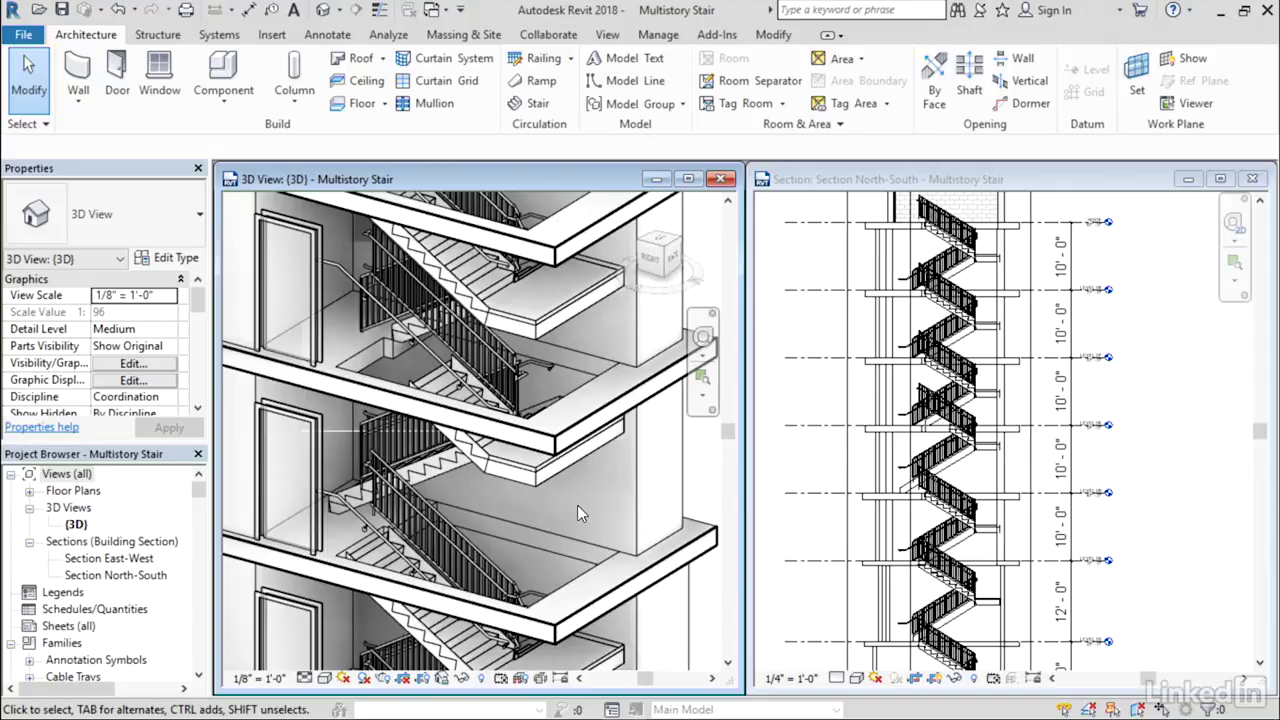
left_click(504, 401)
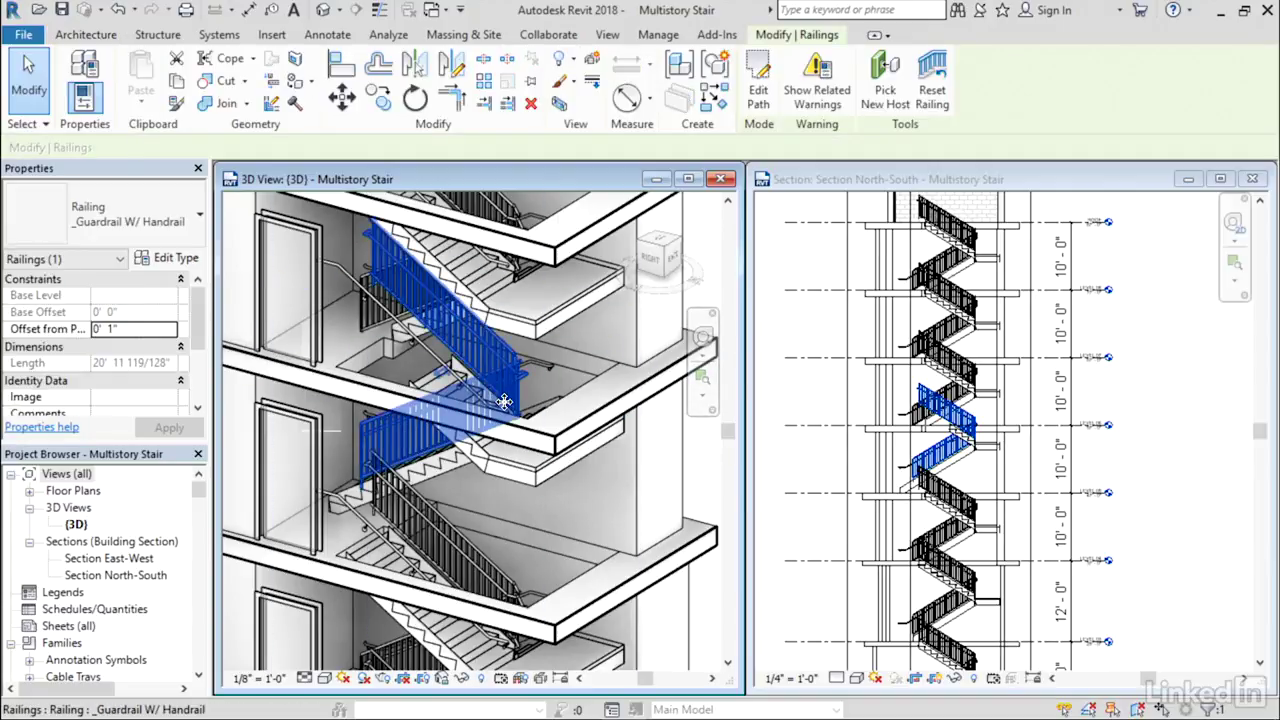
key("Escape")
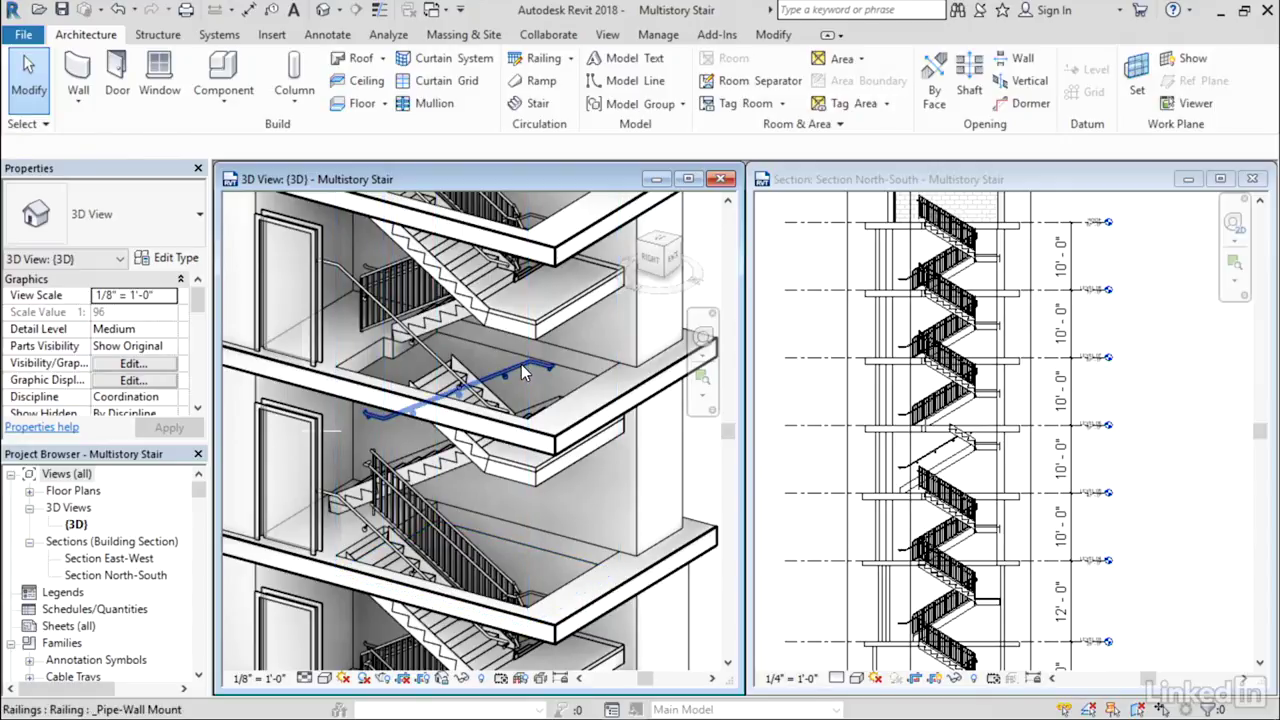
left_click(430, 350)
key("Escape")
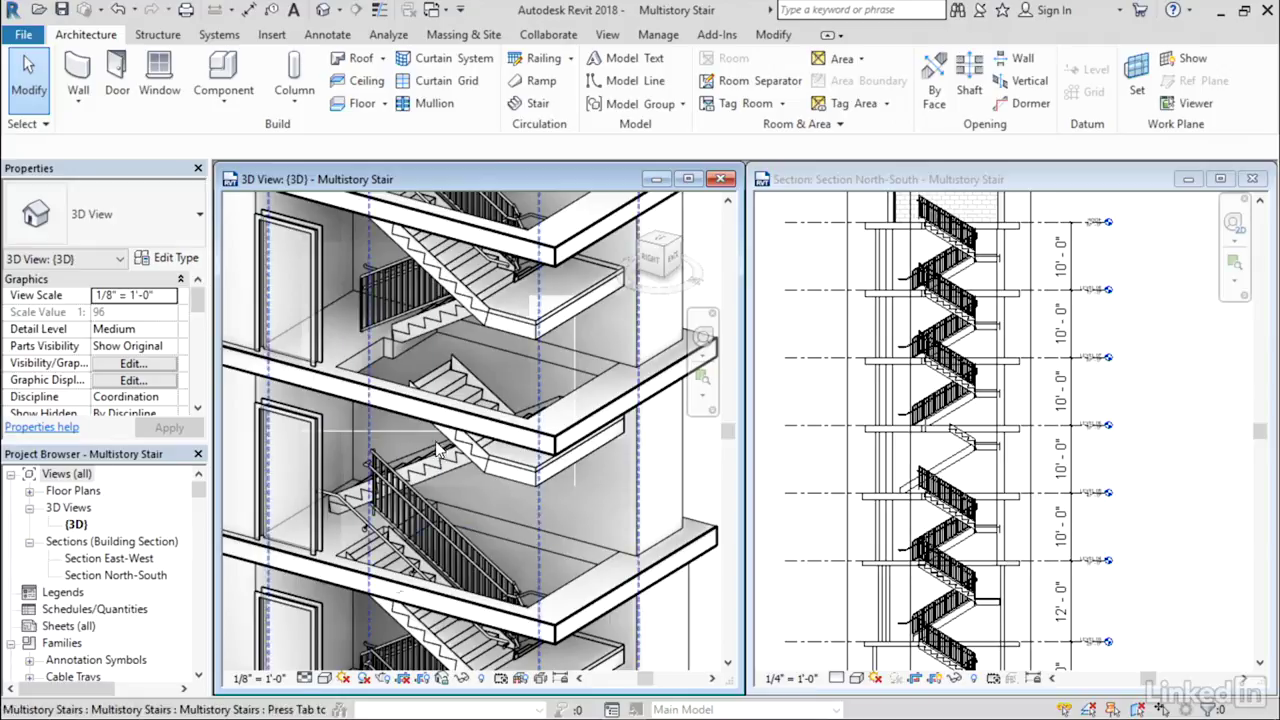
left_click(571, 61)
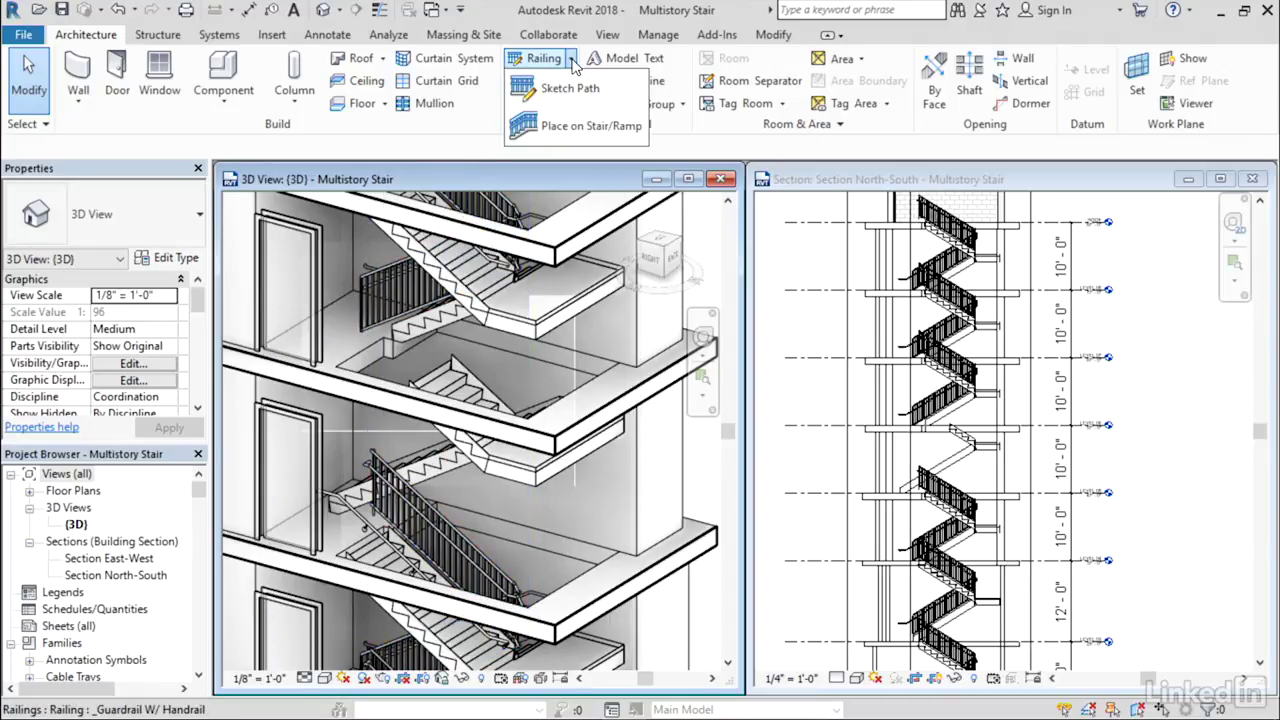
left_click(555, 138)
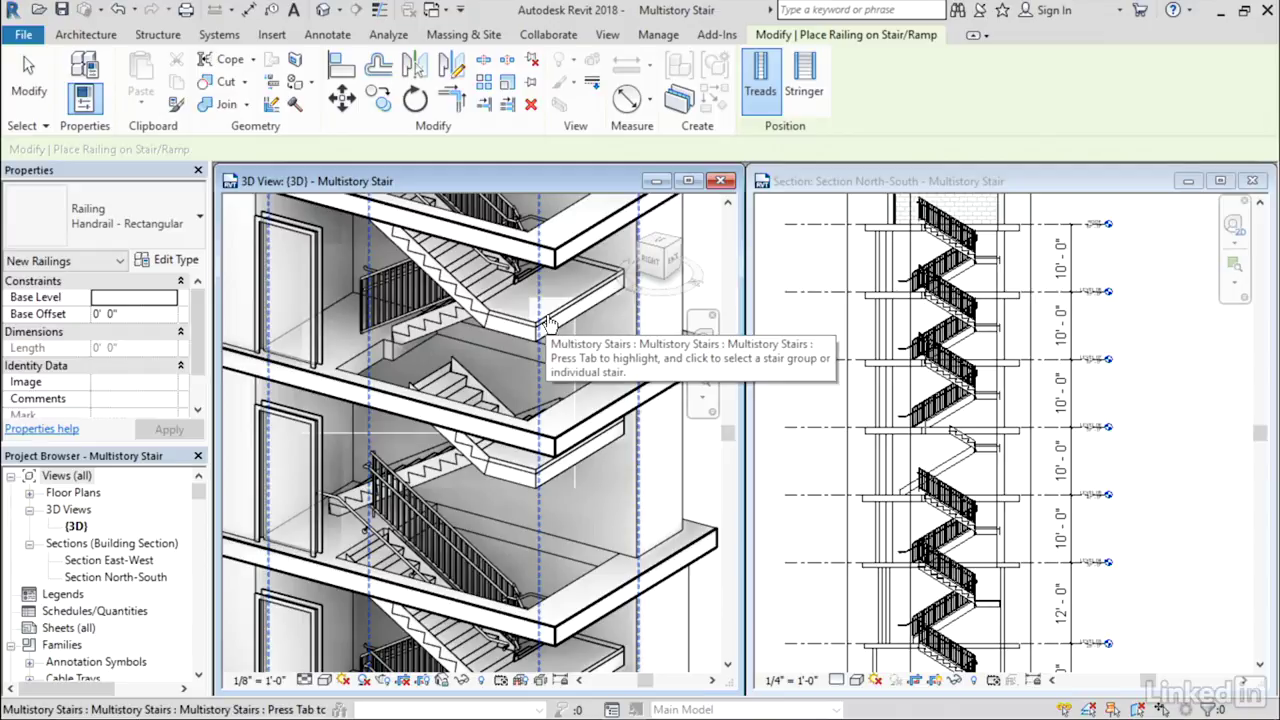
left_click(544, 318)
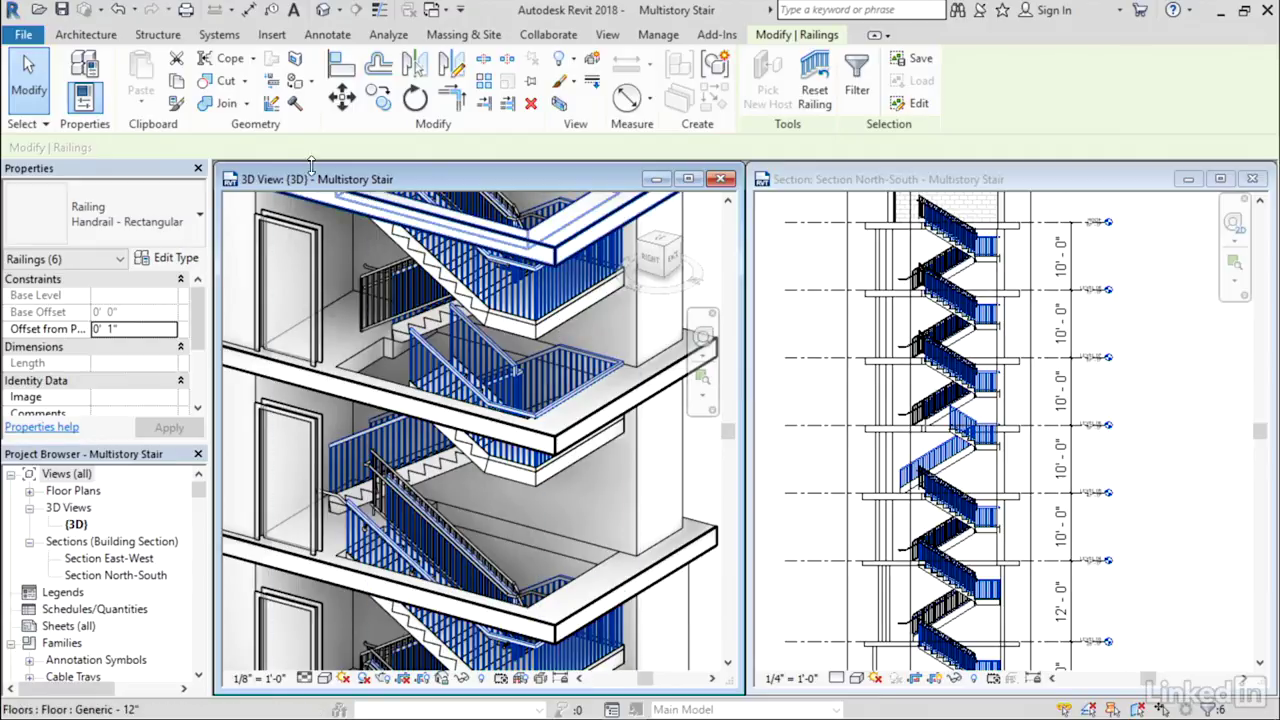
Undo the tower-wide railings and place Handrail - Rectangular railings on the single Level 05–06 run.
left_click(118, 12)
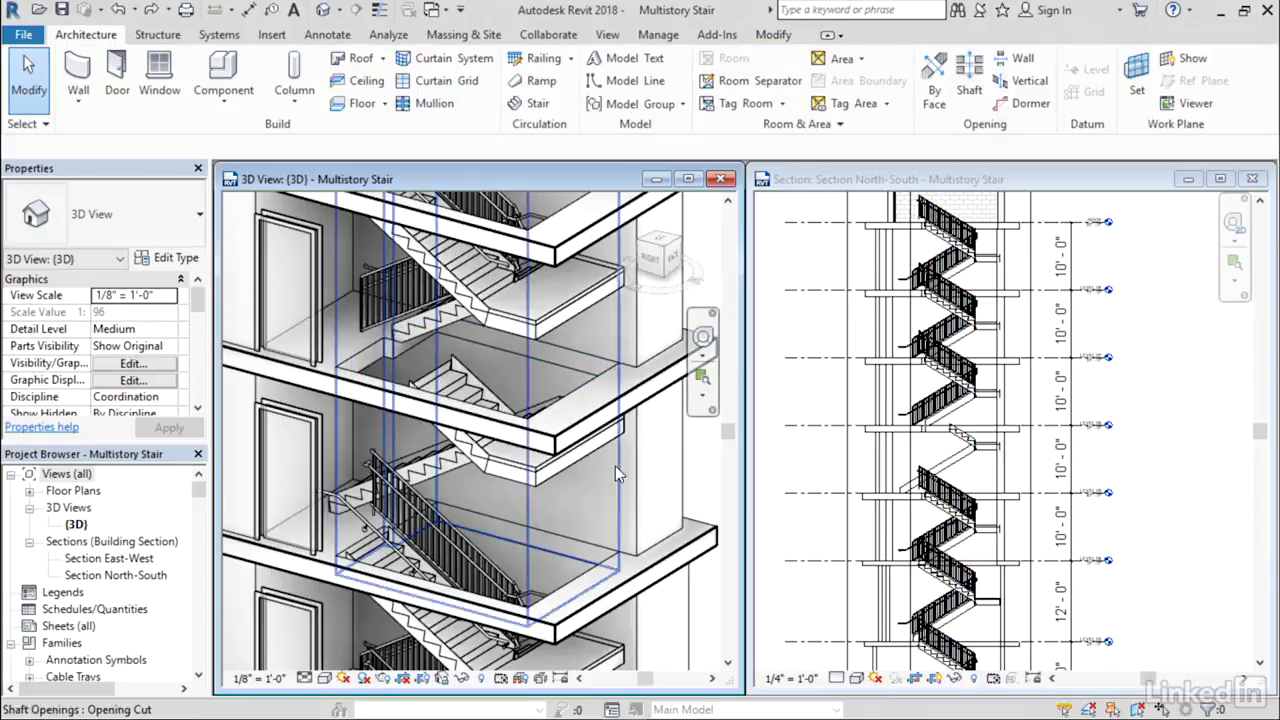
left_click(571, 58)
left_click(600, 119)
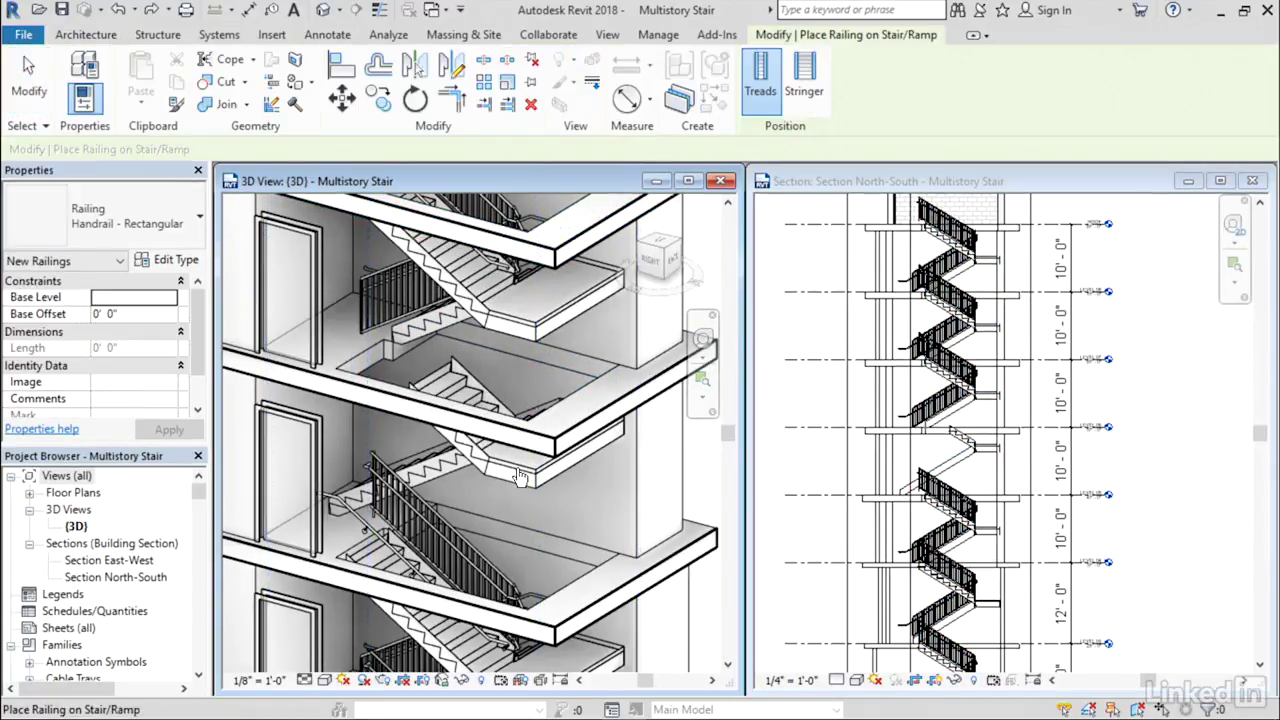
key("Tab")
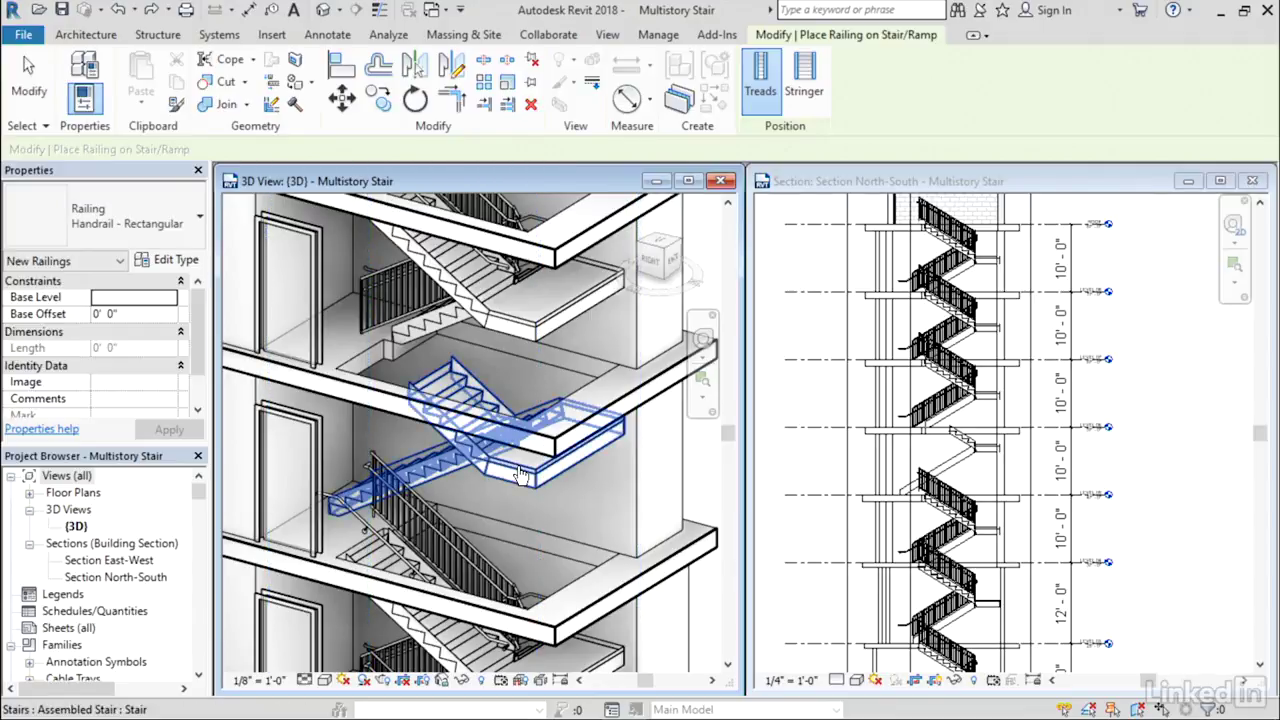
left_click(521, 476)
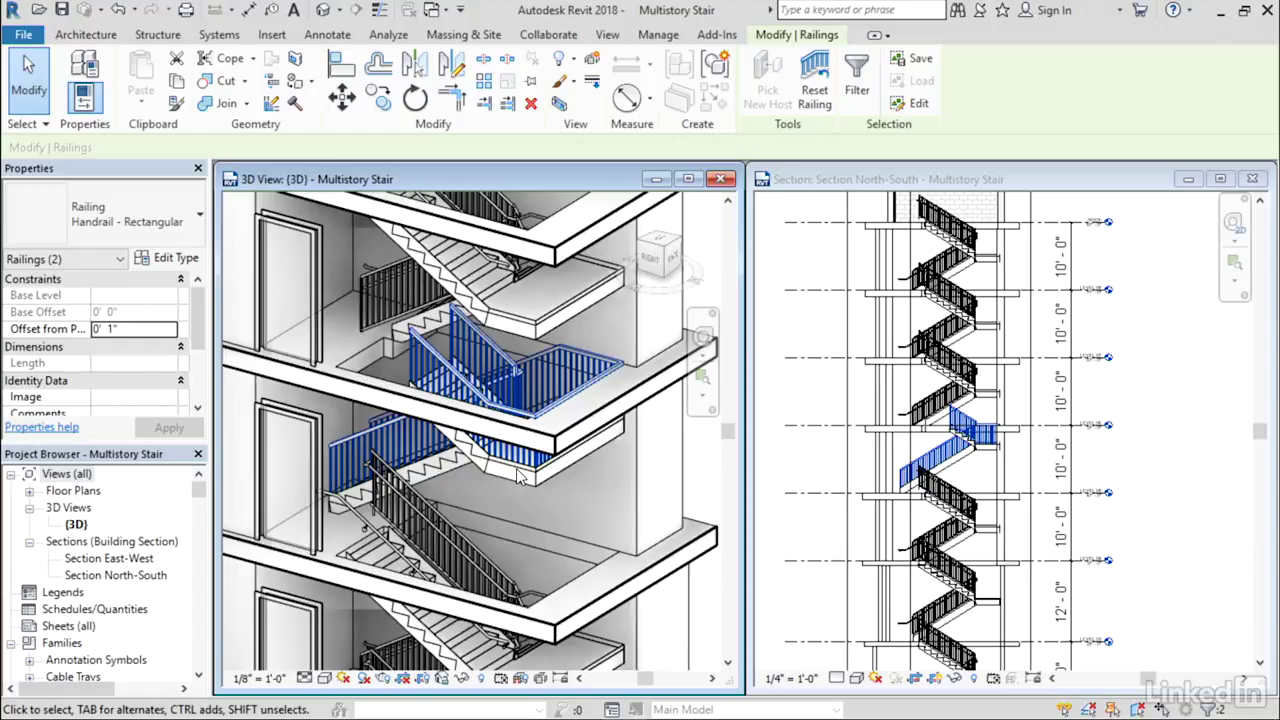
Select a stair of the tower and enter edit mode for the LEVEL 04–05 stair.
key("Escape")
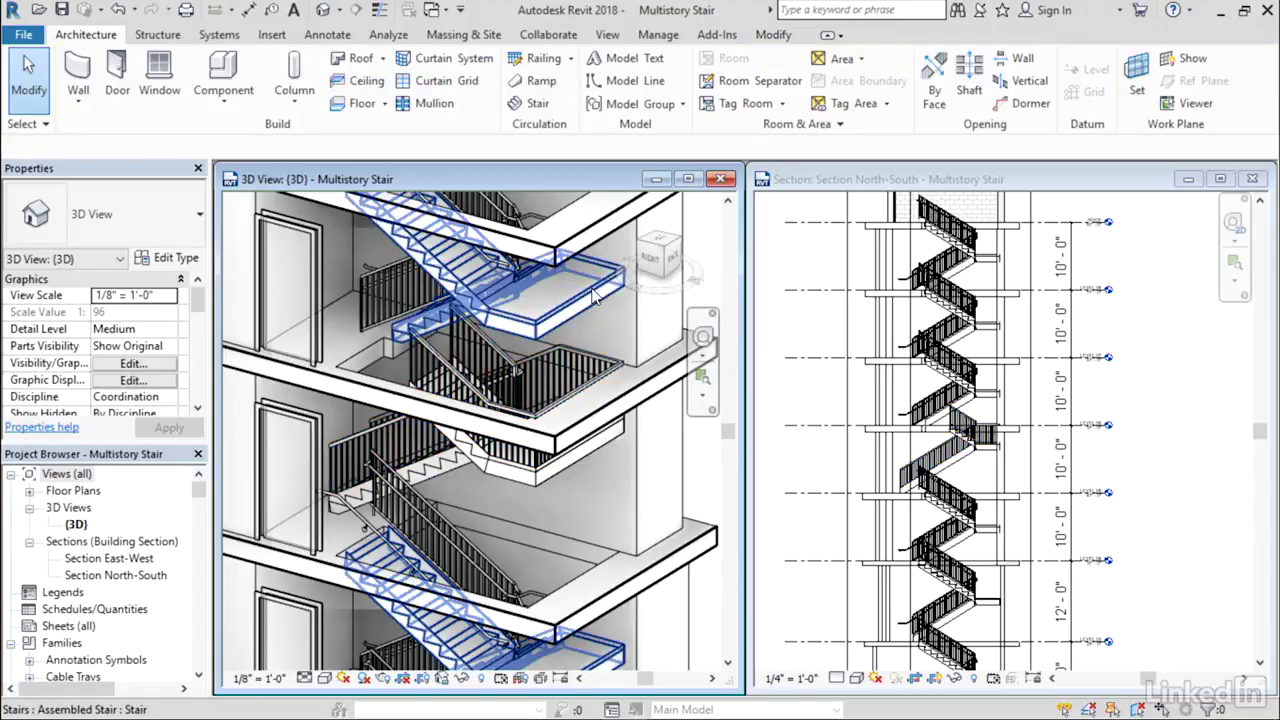
left_click(595, 295)
scroll(600, 480, "down", 3)
middle_click_drag(600, 480, 606, 520)
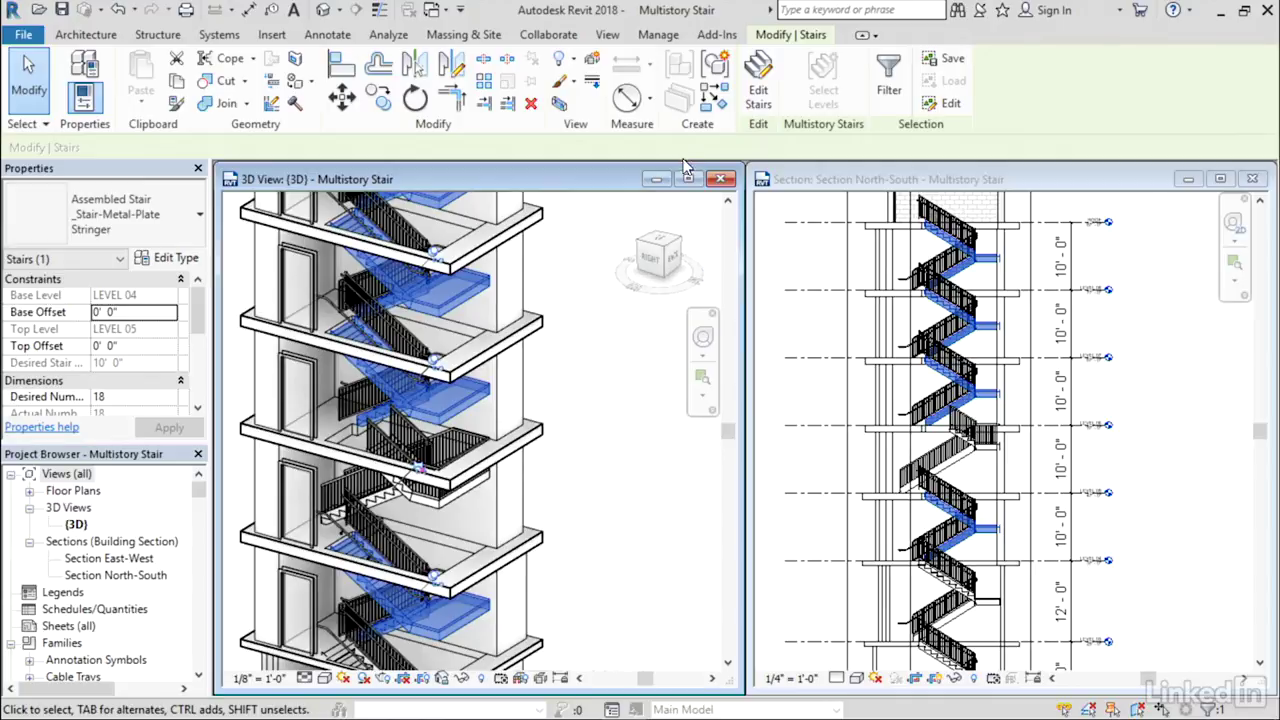
left_click(757, 88)
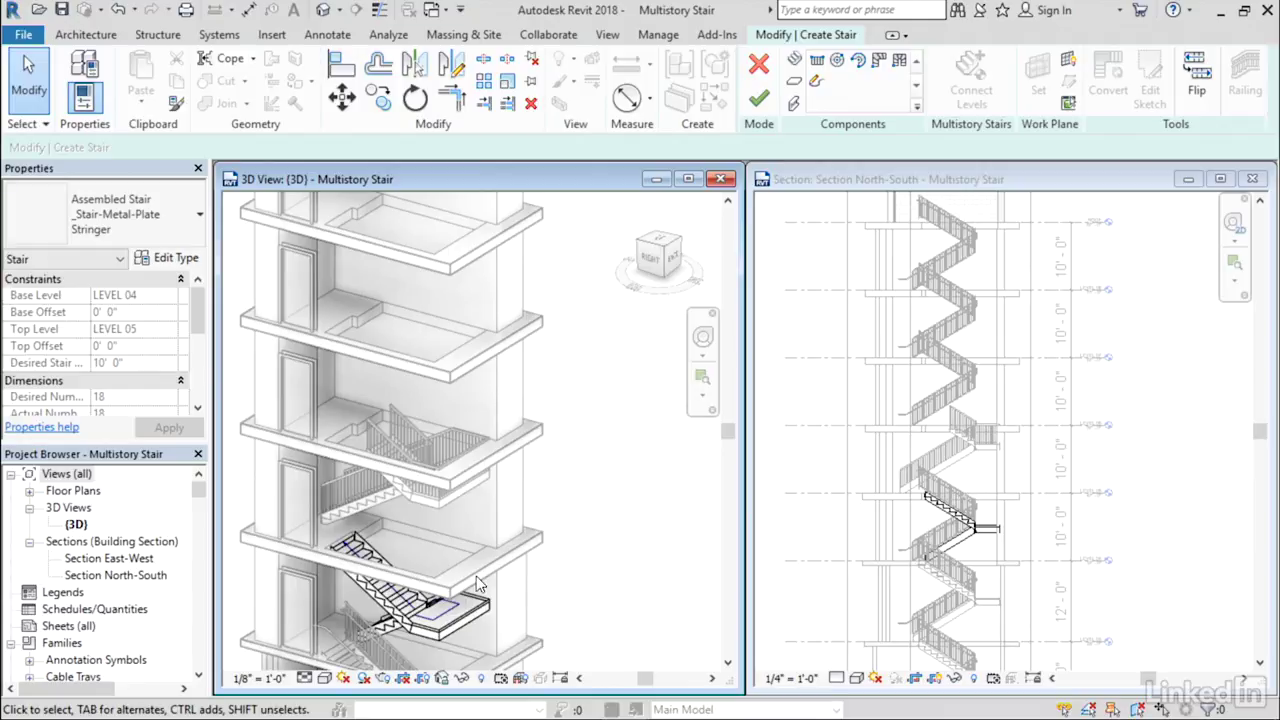
In the LEVEL 04 floor plan, stretch the landing's right edge outward and finish the stair edit.
left_click(30, 491)
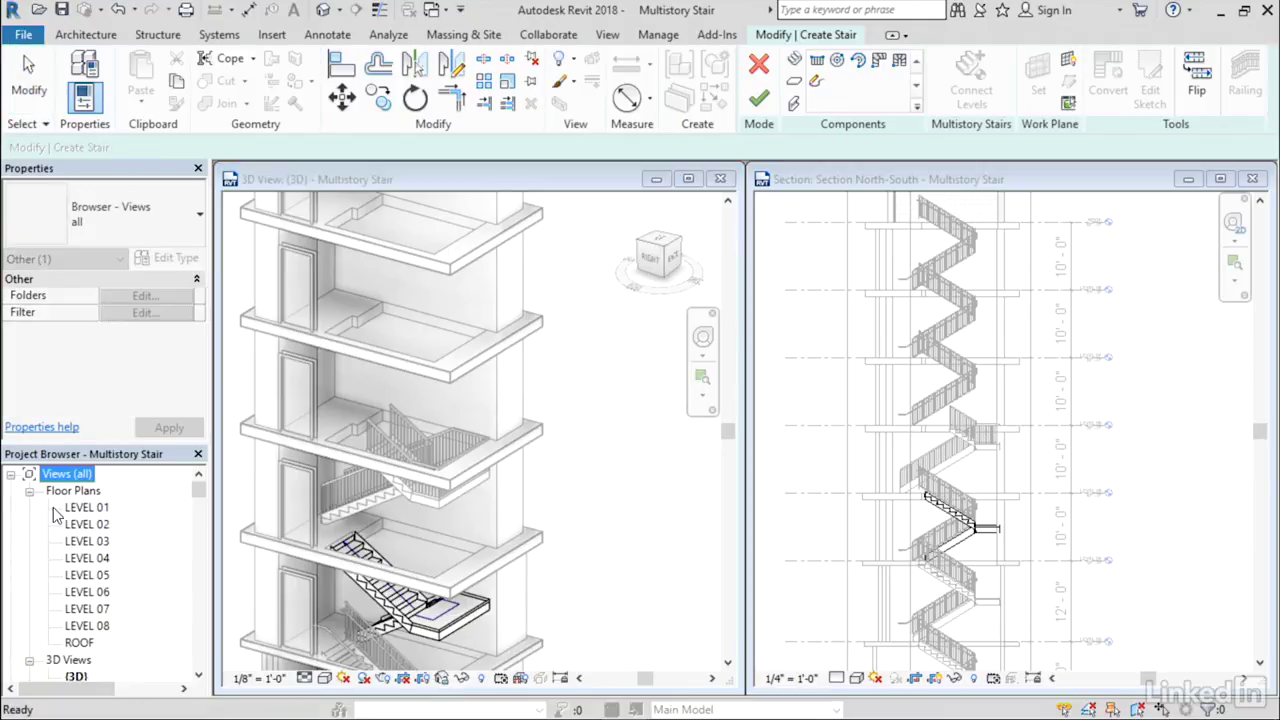
double_click(98, 558)
scroll(825, 443, "up", 5)
left_click(816, 442)
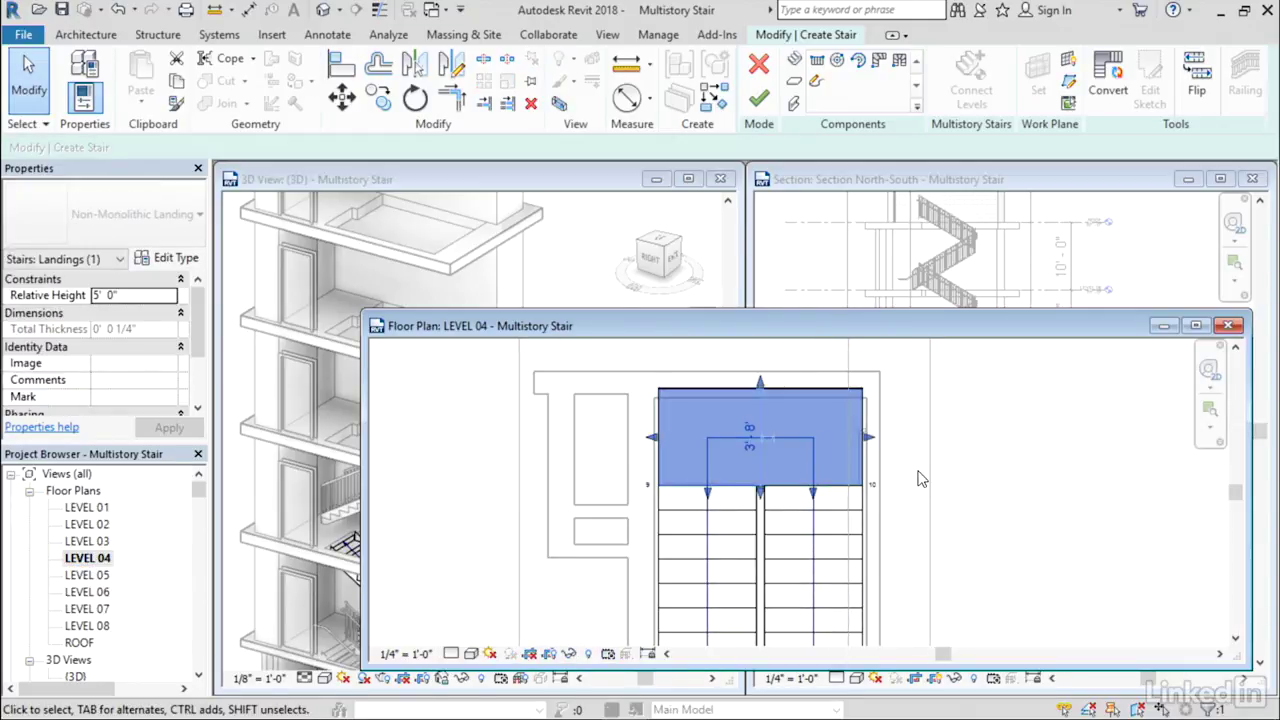
left_click_drag(869, 446, 901, 447)
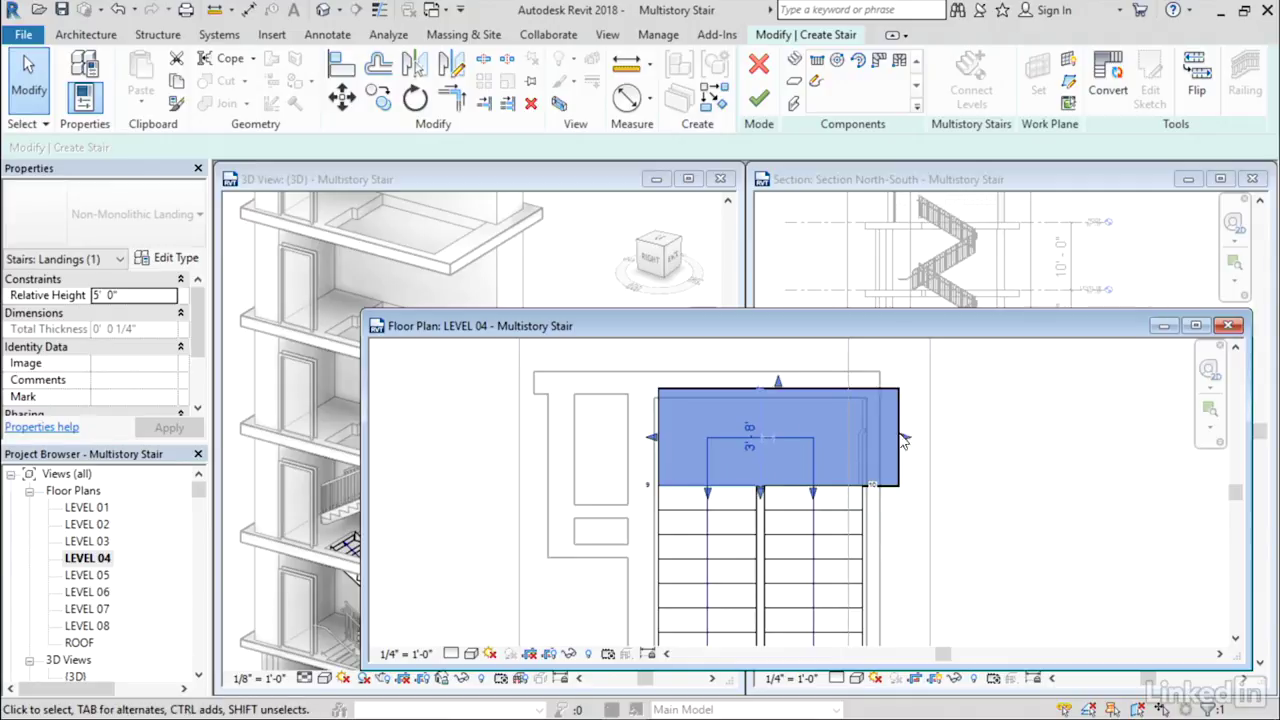
left_click(758, 97)
left_click(577, 268)
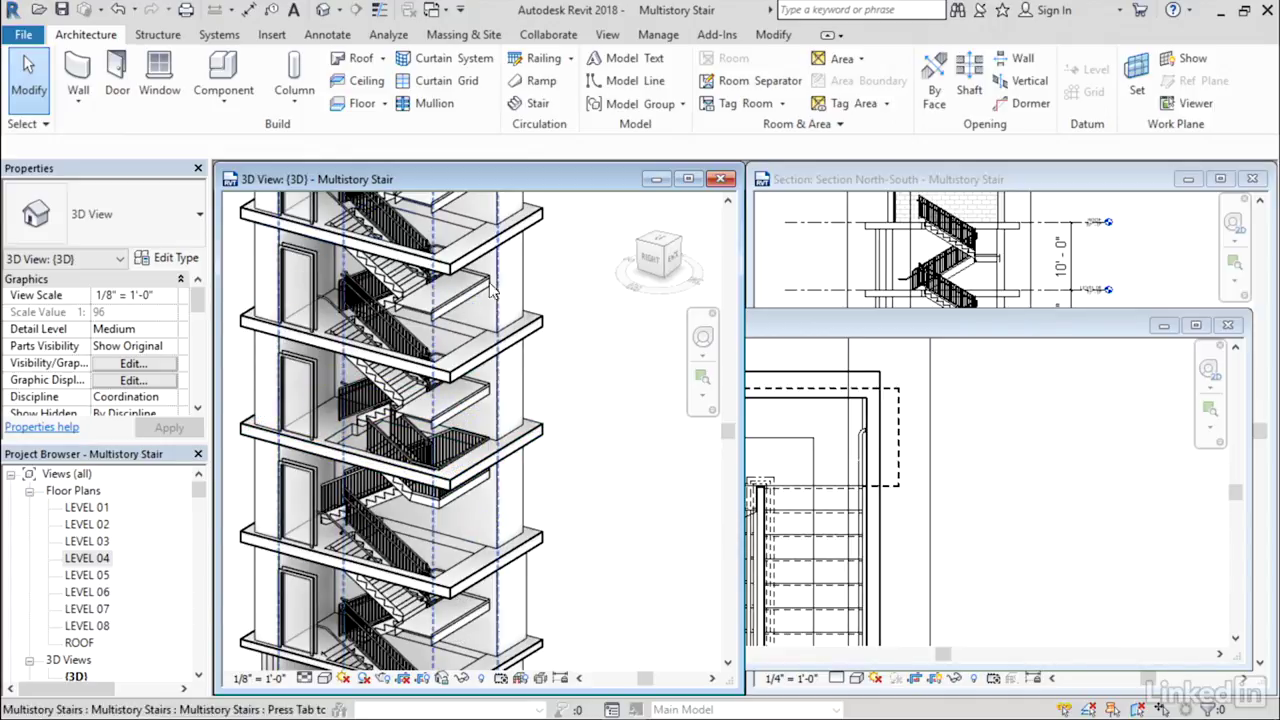
middle_click_drag(571, 337, 588, 368)
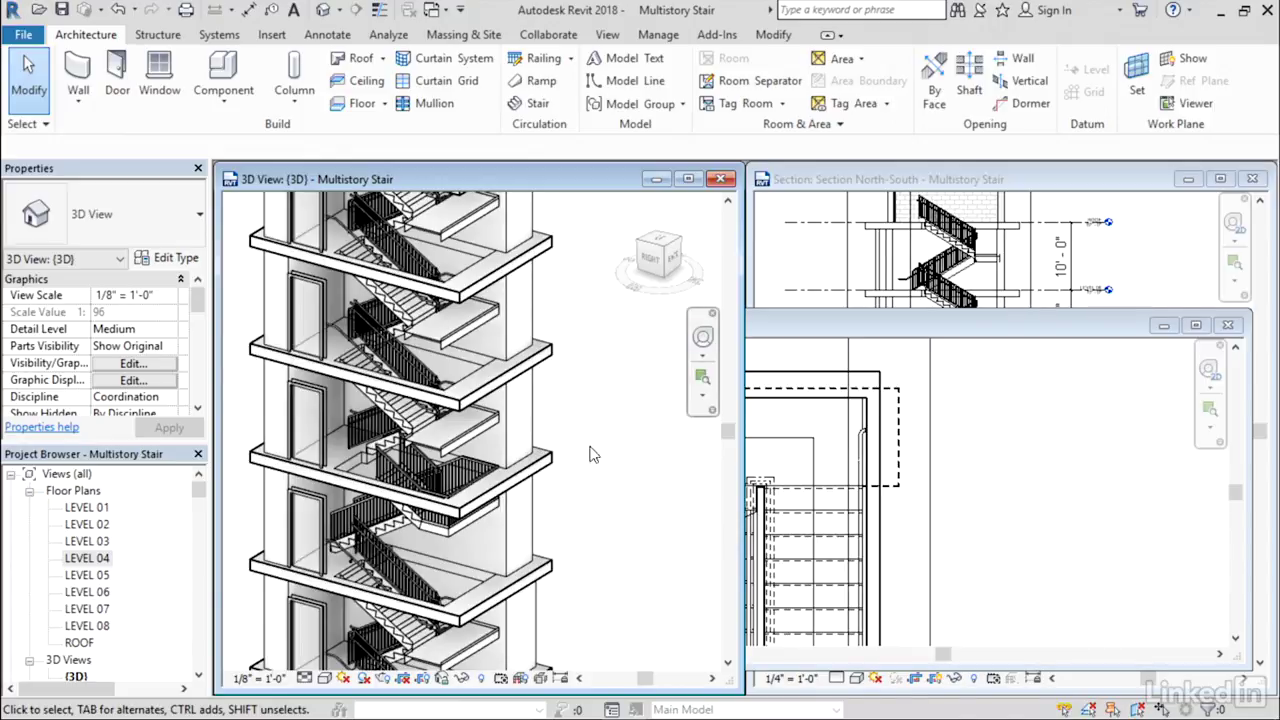
middle_click_drag(581, 509, 569, 206)
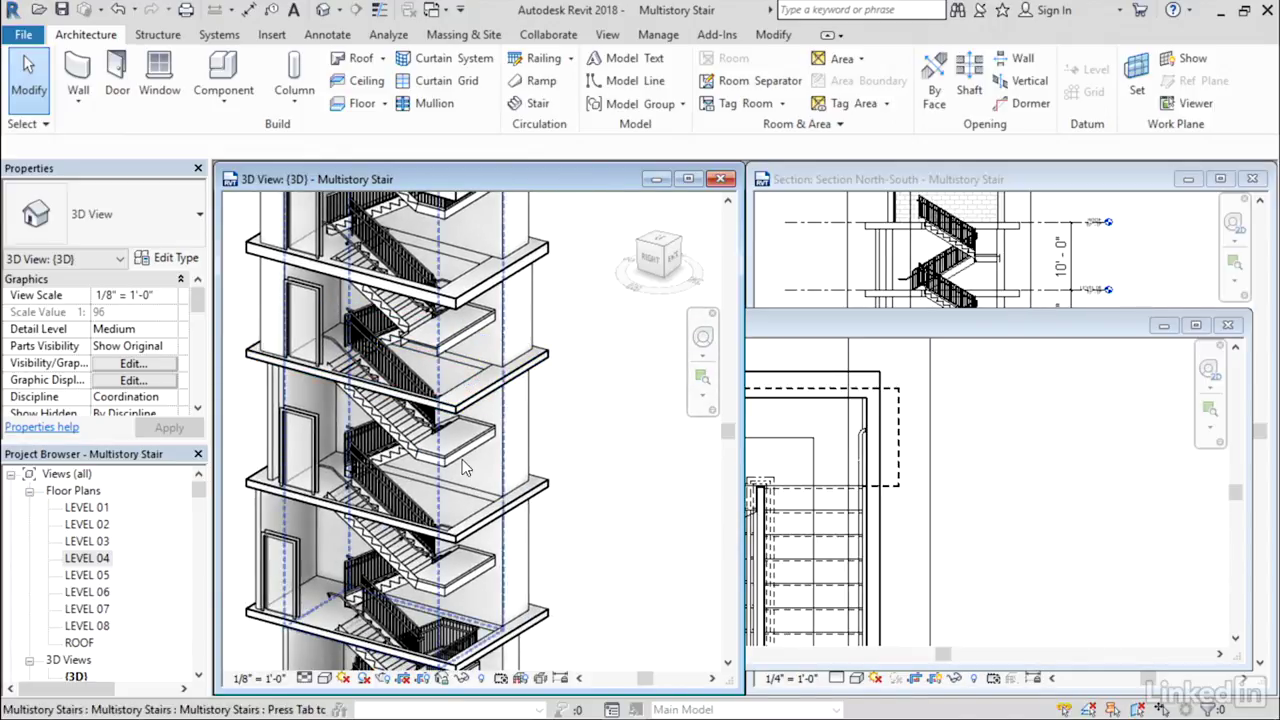
key("Tab")
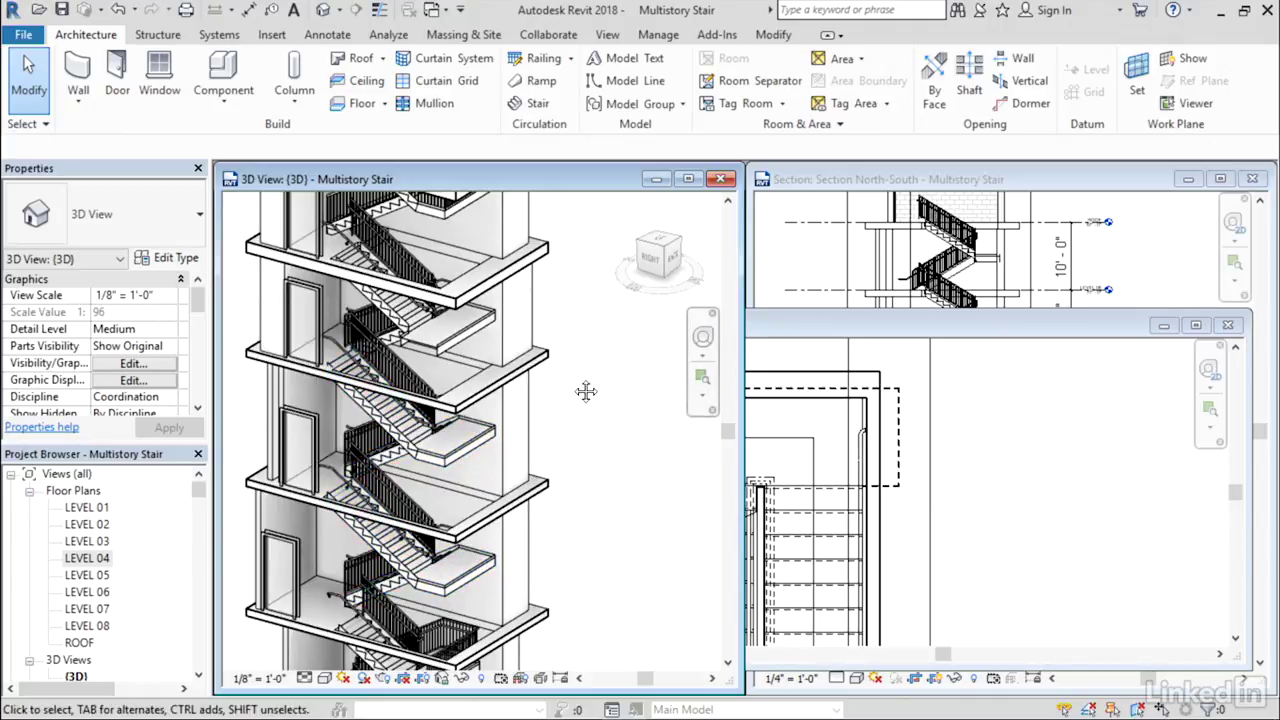
middle_click_drag(586, 391, 478, 517)
scroll(478, 517, "up", 4)
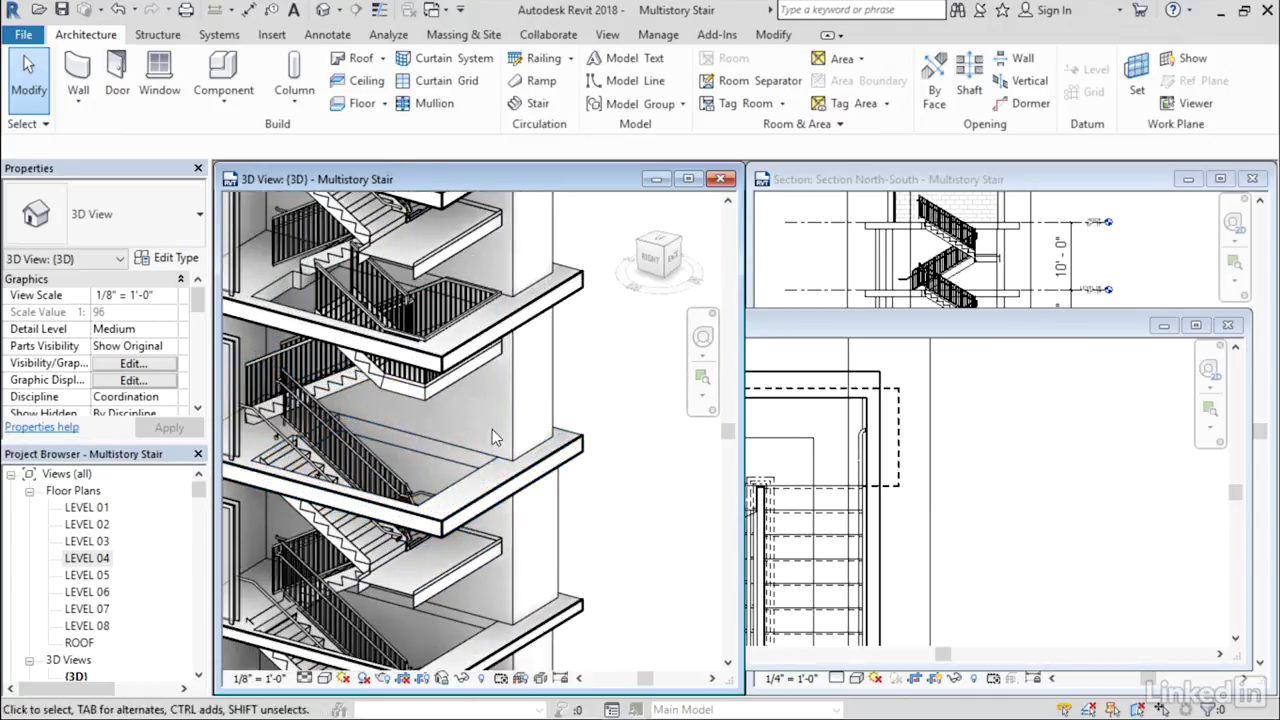
middle_click_drag(492, 429, 522, 413)
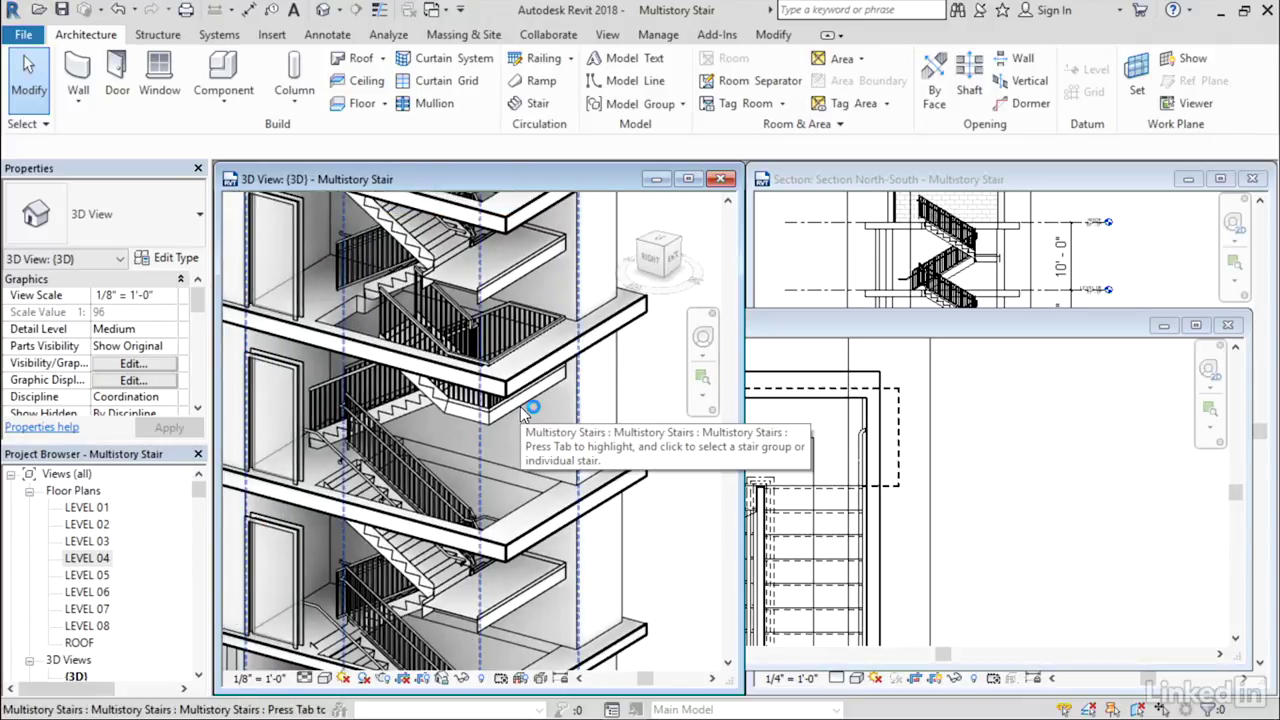
Tab-select the edited LEVEL 04–05 stair and repin it to its stair group.
key("Tab")
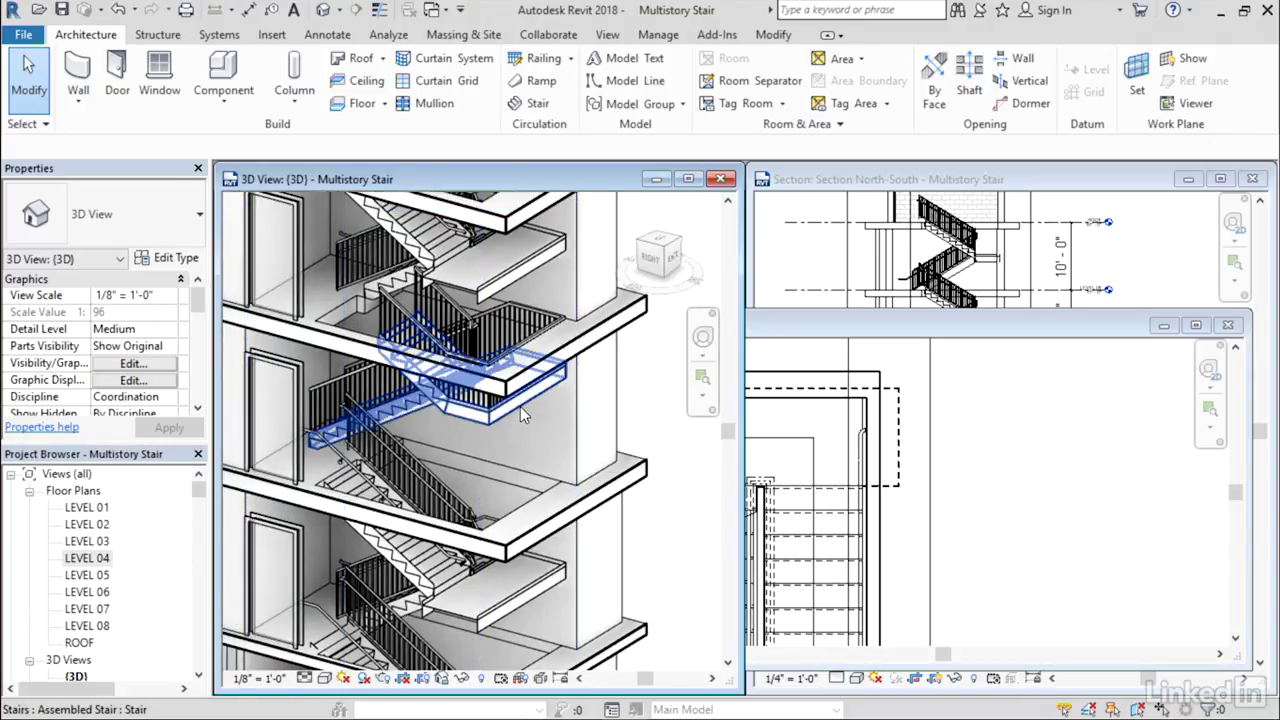
left_click(520, 406)
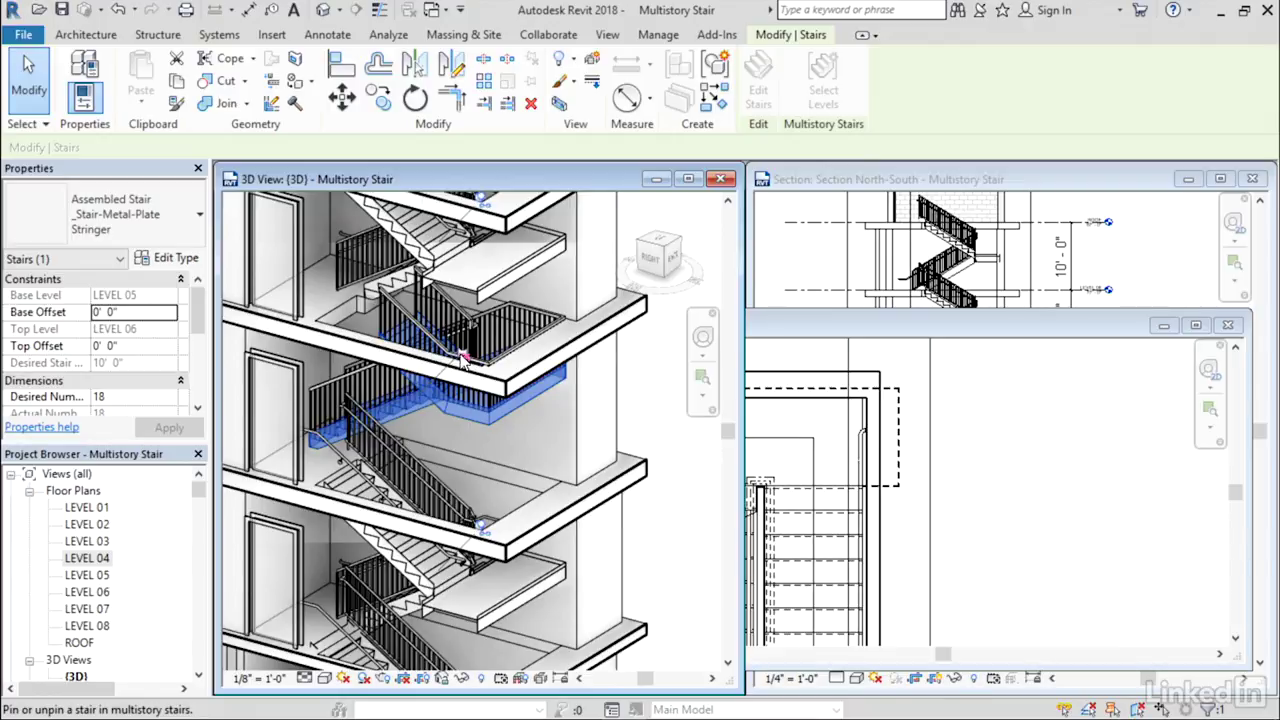
left_click(516, 422)
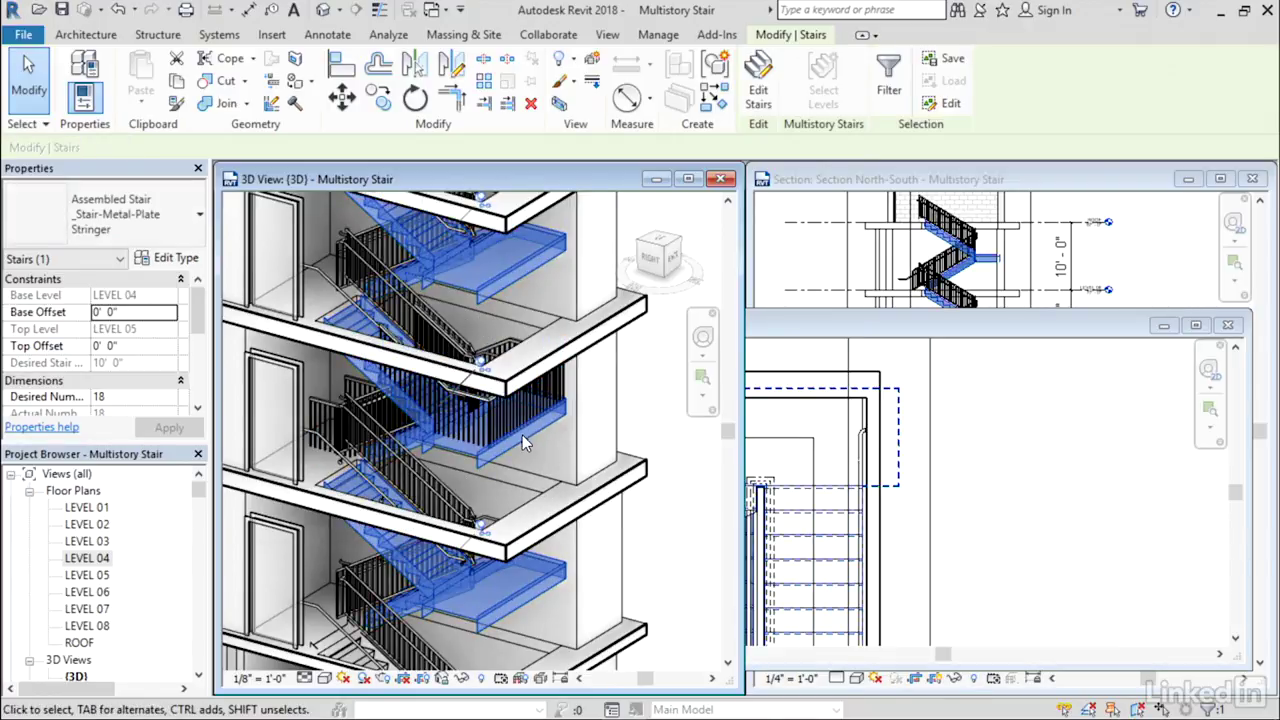
left_click(676, 520)
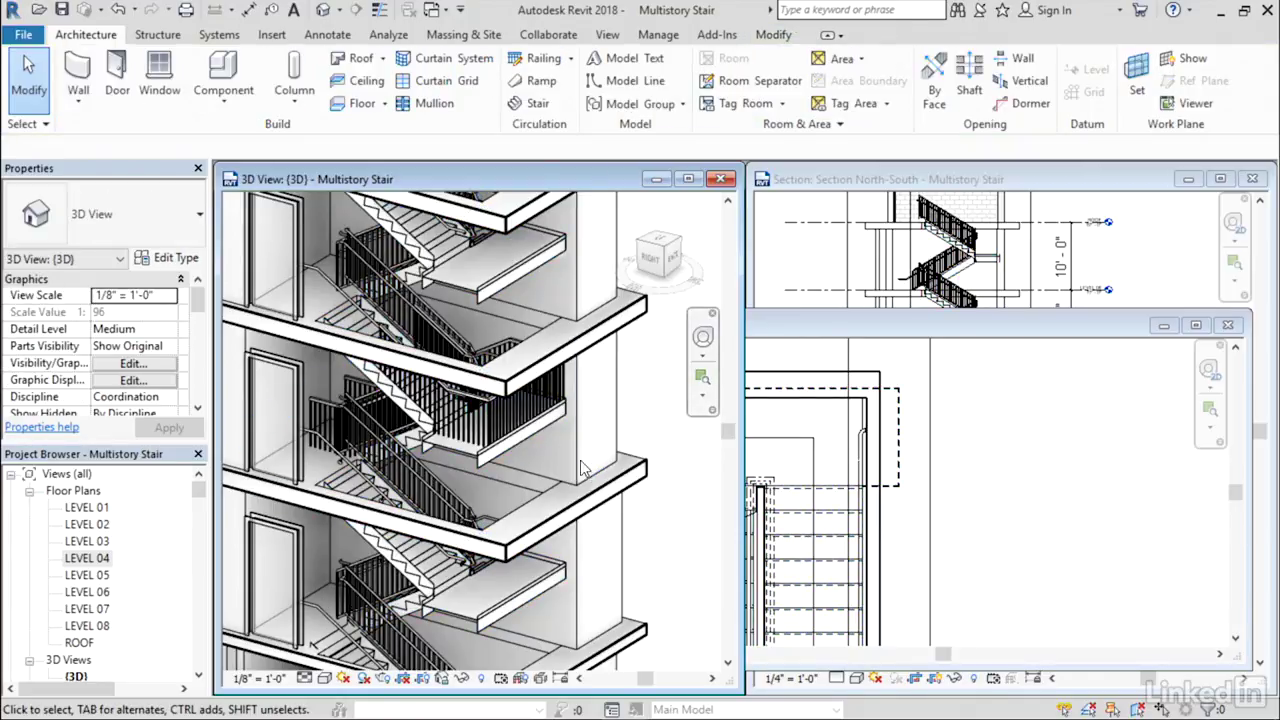
Tab-select the matching stairs to confirm the edited stair belongs to the group again.
key("Tab")
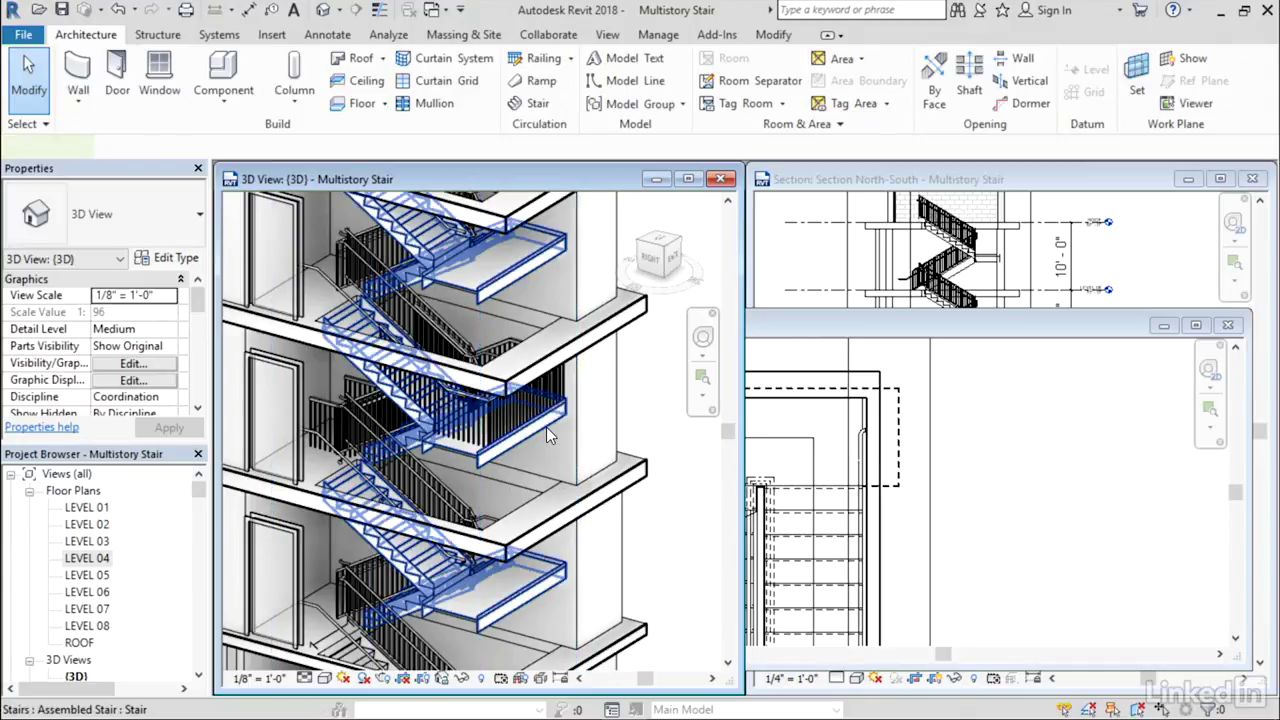
left_click(546, 430)
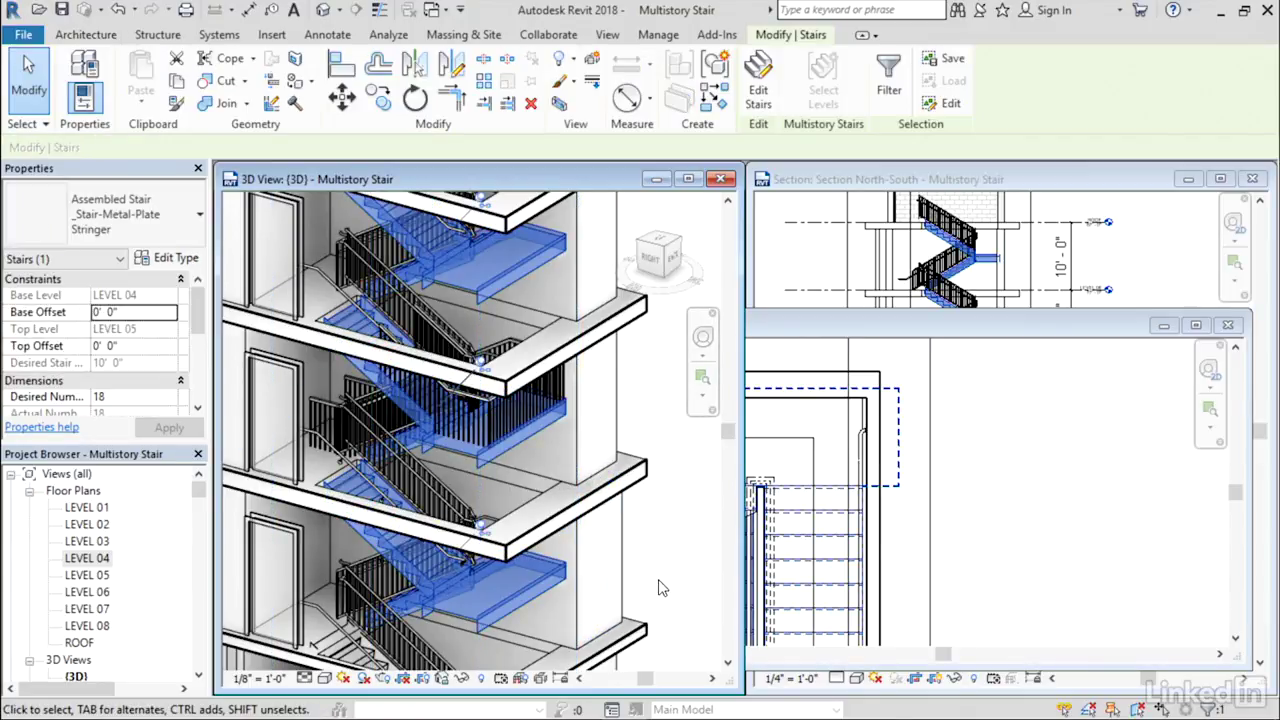
left_click(668, 583)
key("Tab")
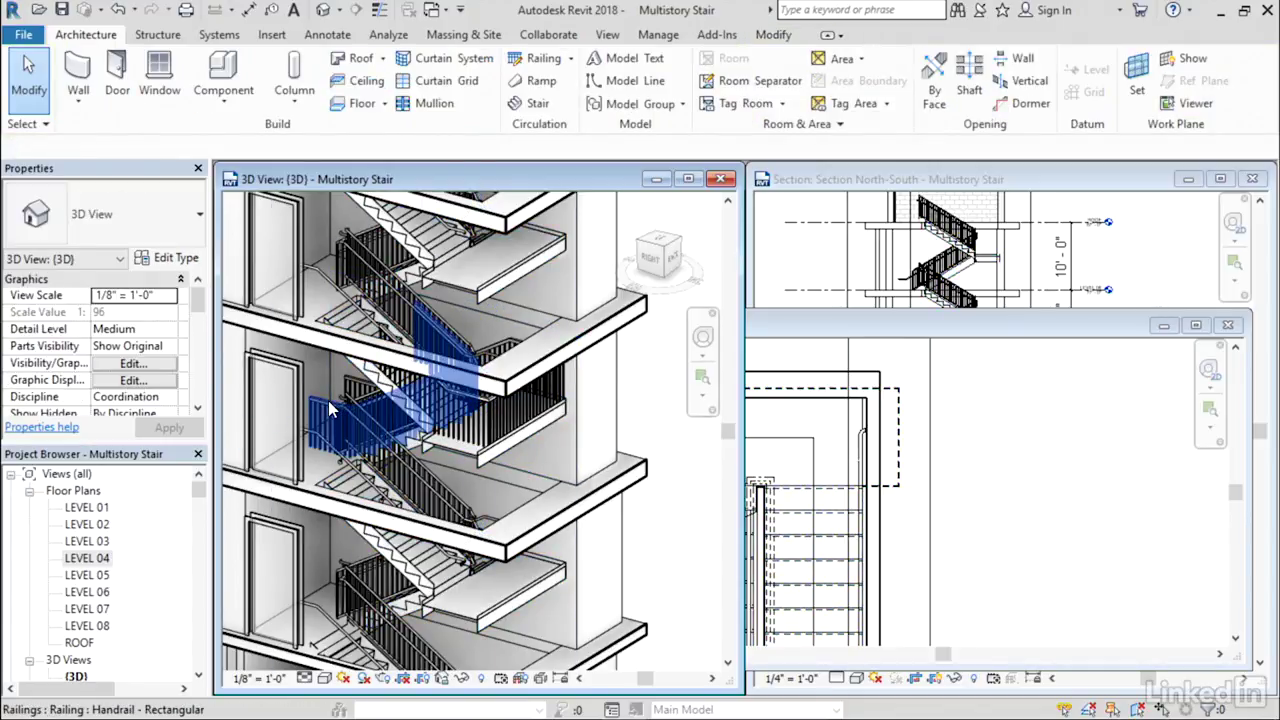
left_click(336, 410)
key("Escape")
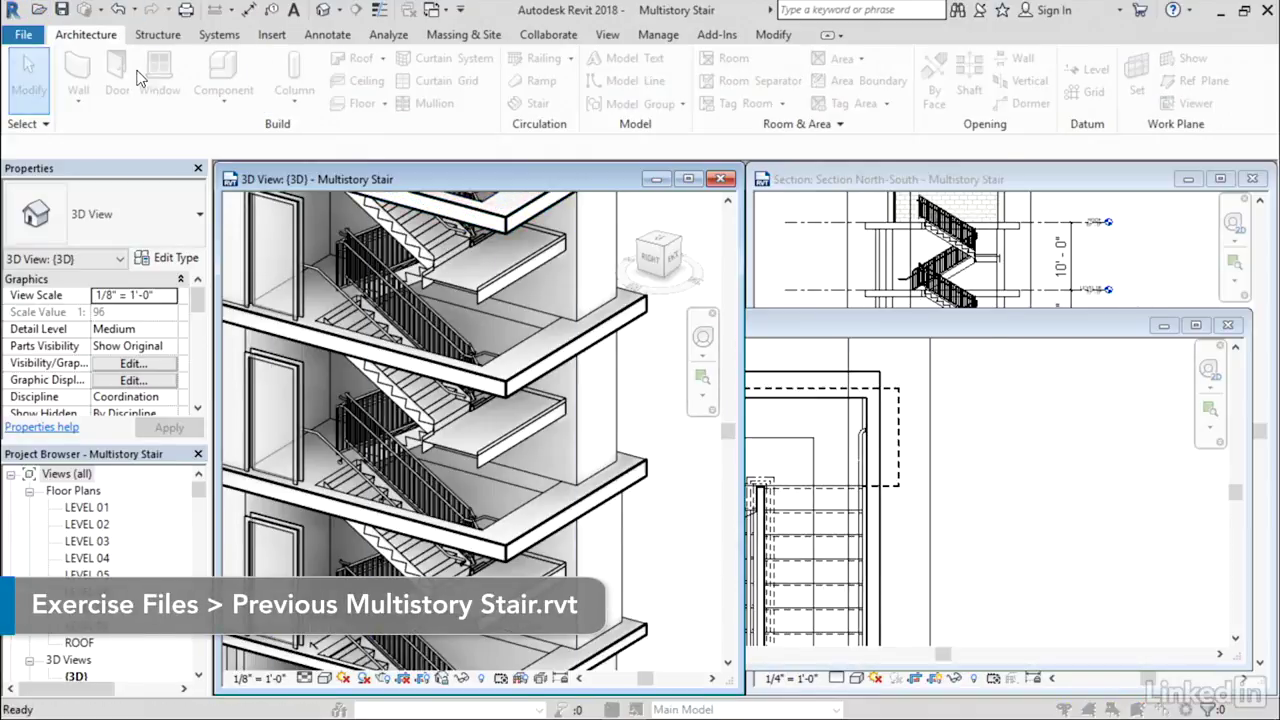
Open Previous Multistory Stair.rvt from Exercise Files, upgrading it from Revit 2016.
left_click(455, 277)
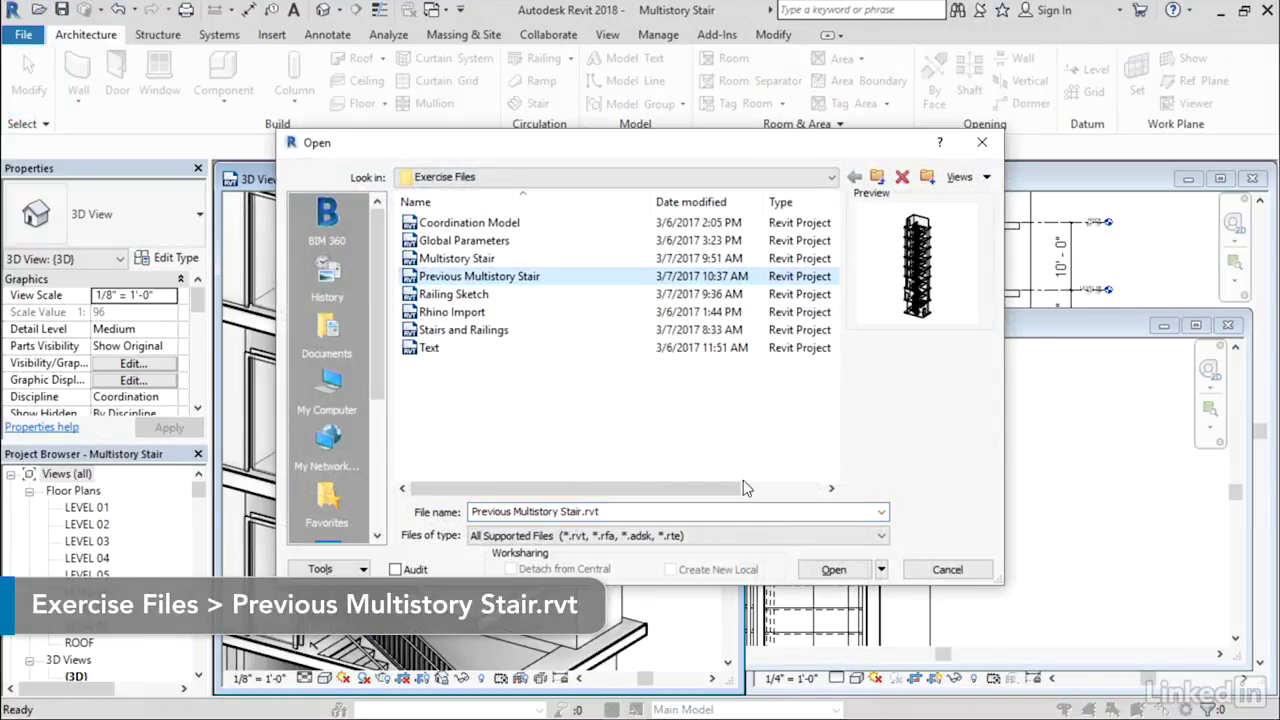
left_click(834, 569)
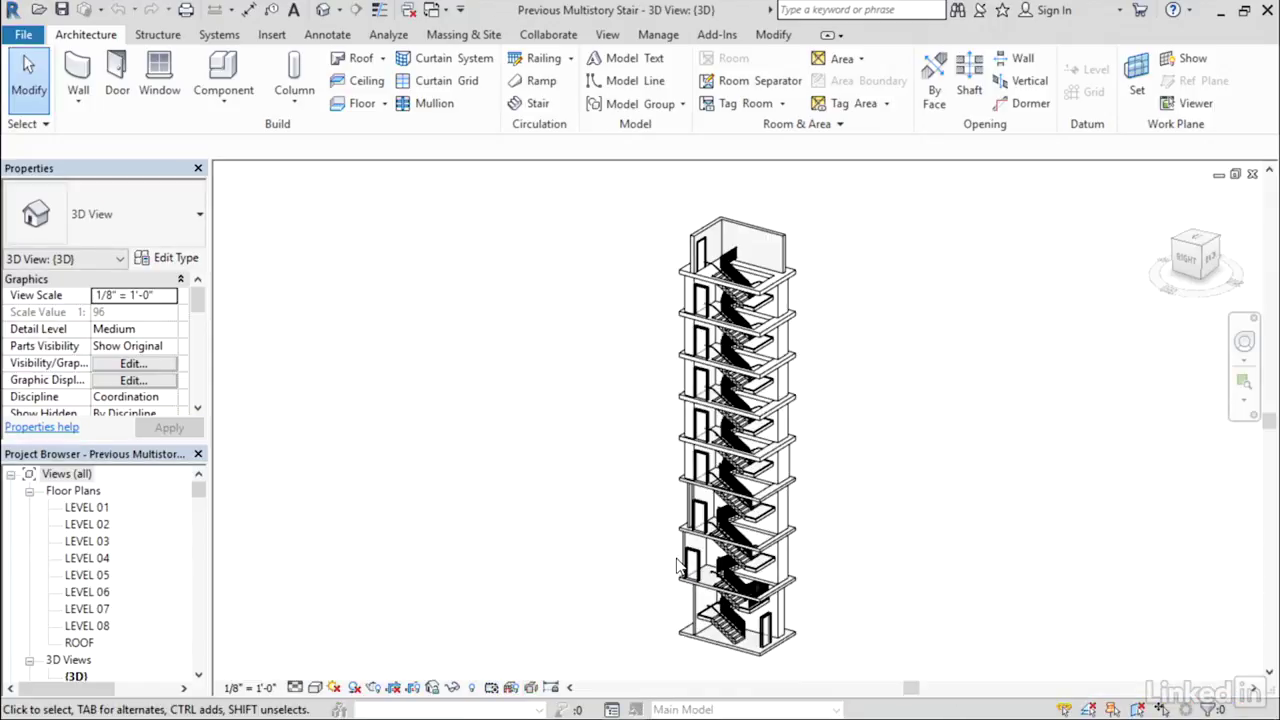
Select the lower multistory stair group, then the upper group starting at LEVEL 04.
scroll(855, 563, "up", 2)
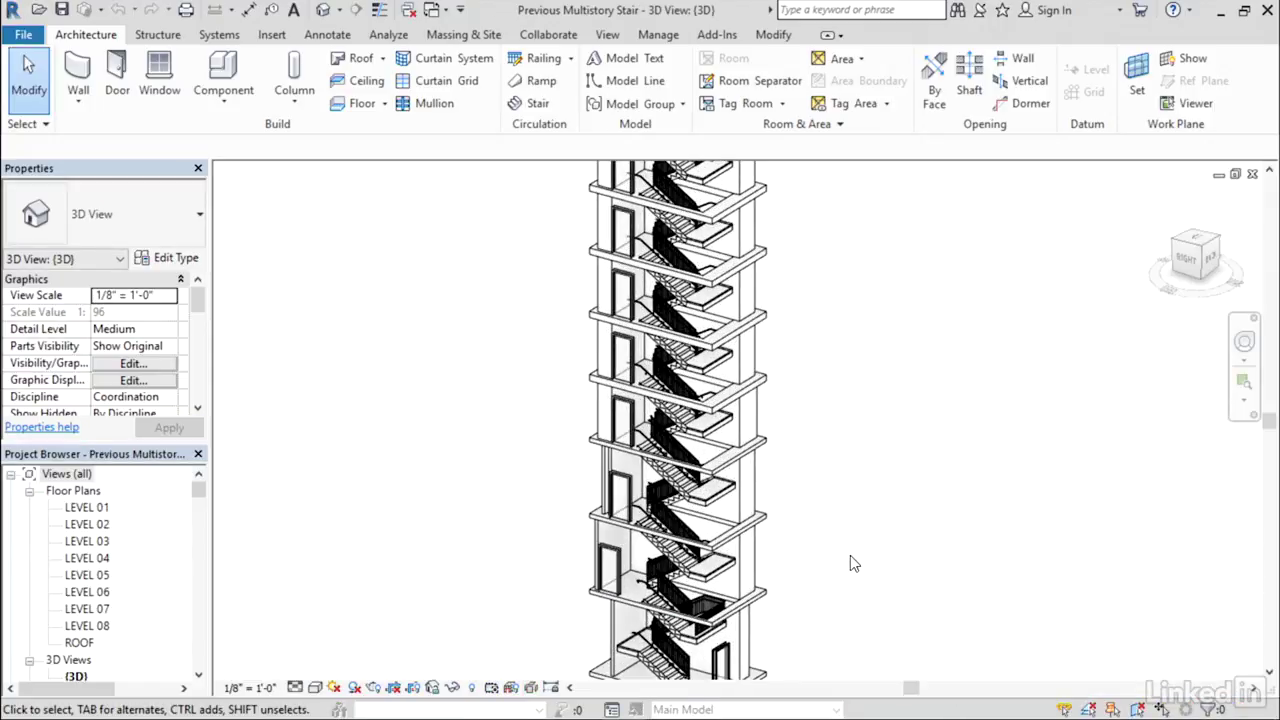
left_click(722, 497)
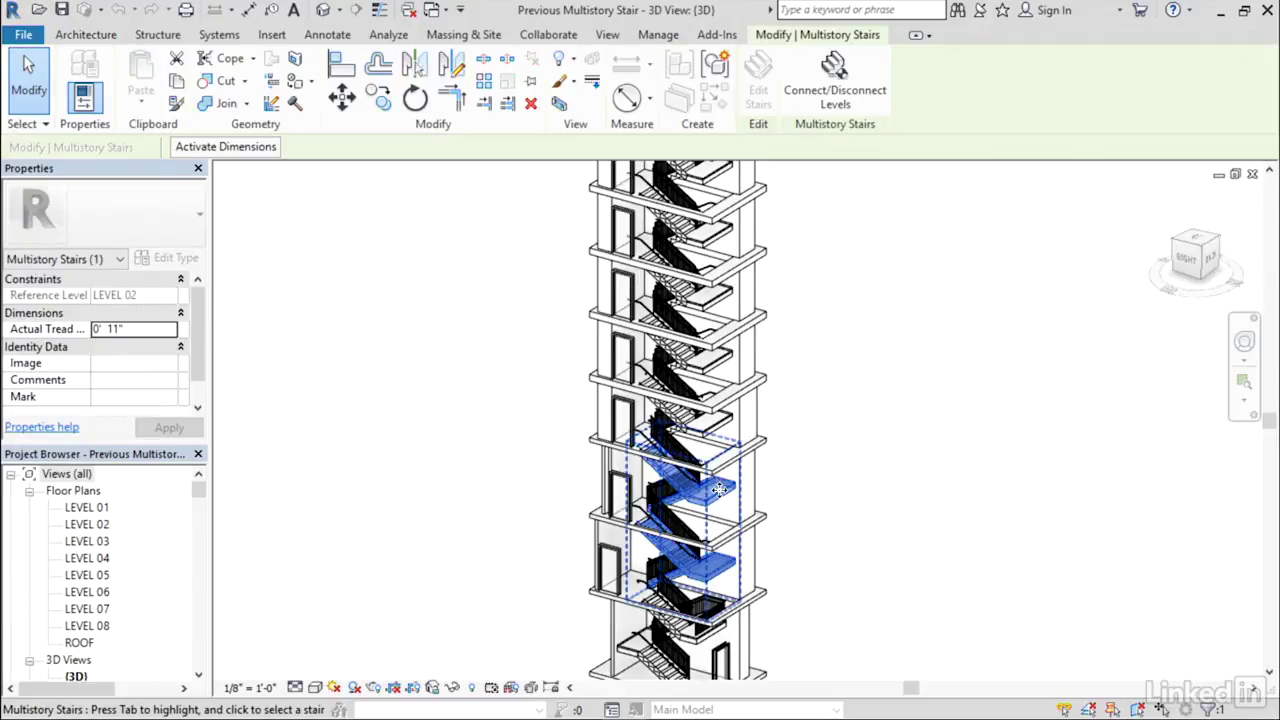
left_click(726, 368)
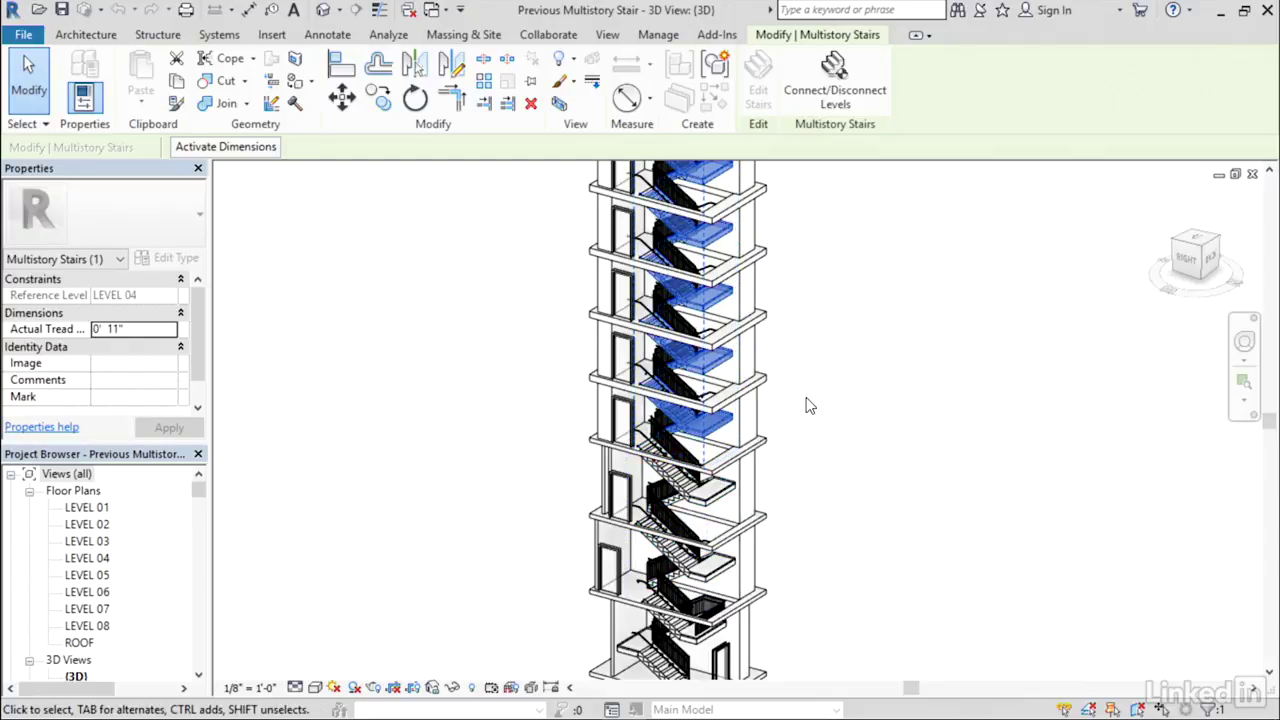